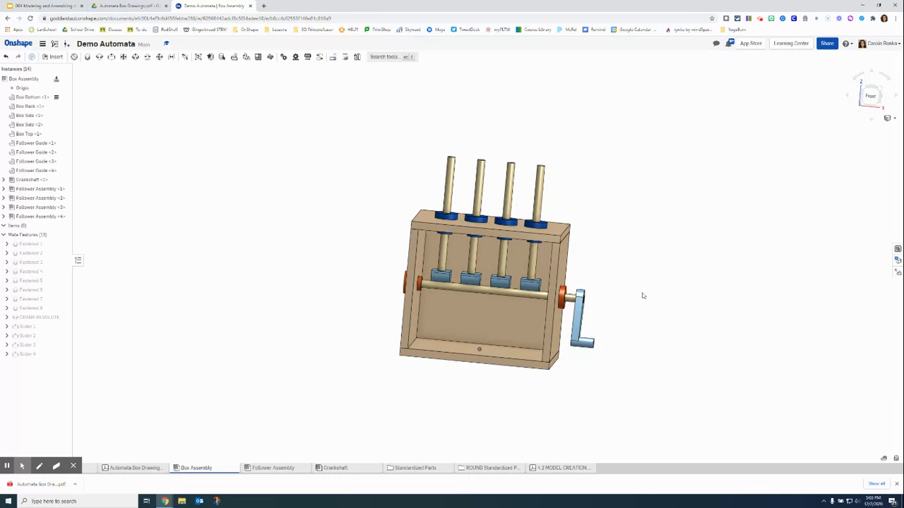
mouse_move(642, 296)
right_down()
mouse_move(624, 289)
mouse_move(645, 295)
right_up()
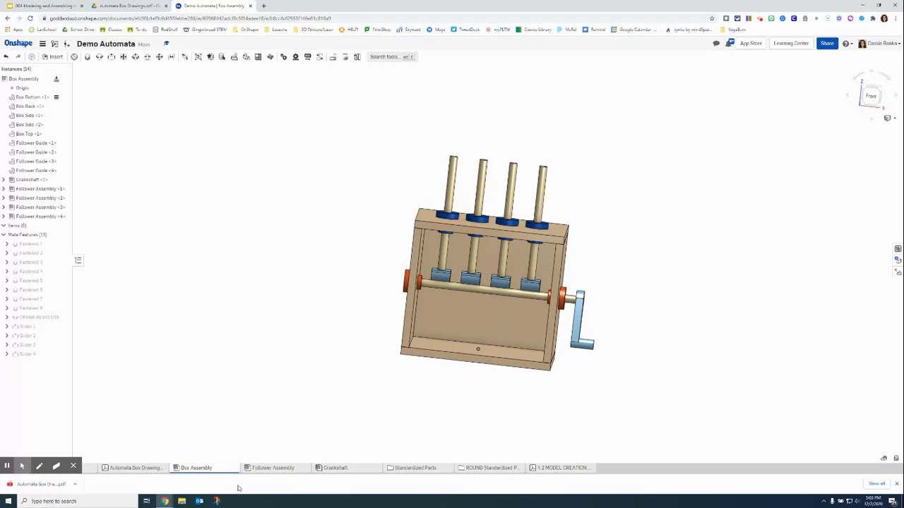
click(73, 466)
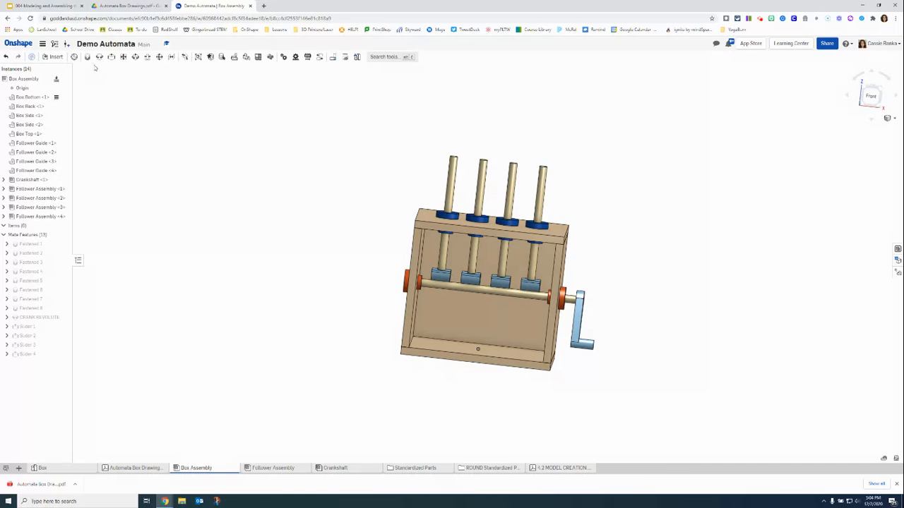
Leave the assembly document and open the Parametric Cams document from the documents list.
click(19, 44)
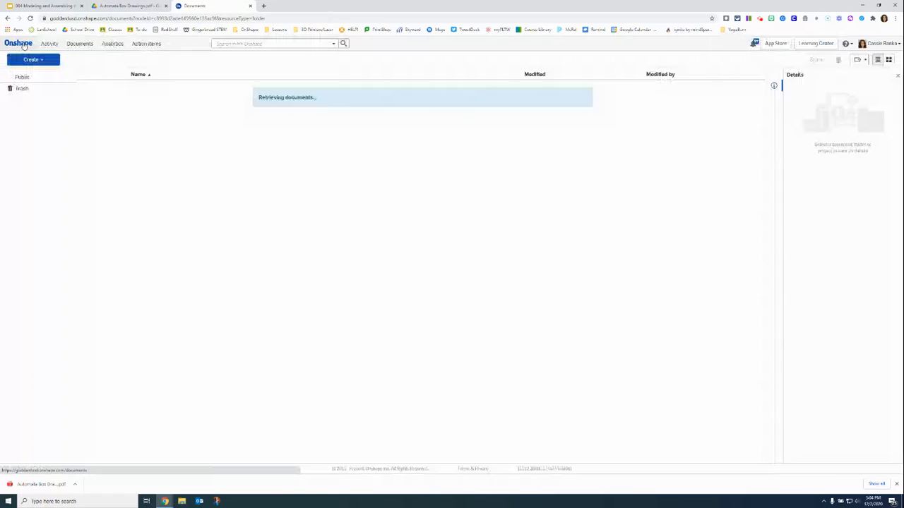
click(159, 169)
double_click(158, 166)
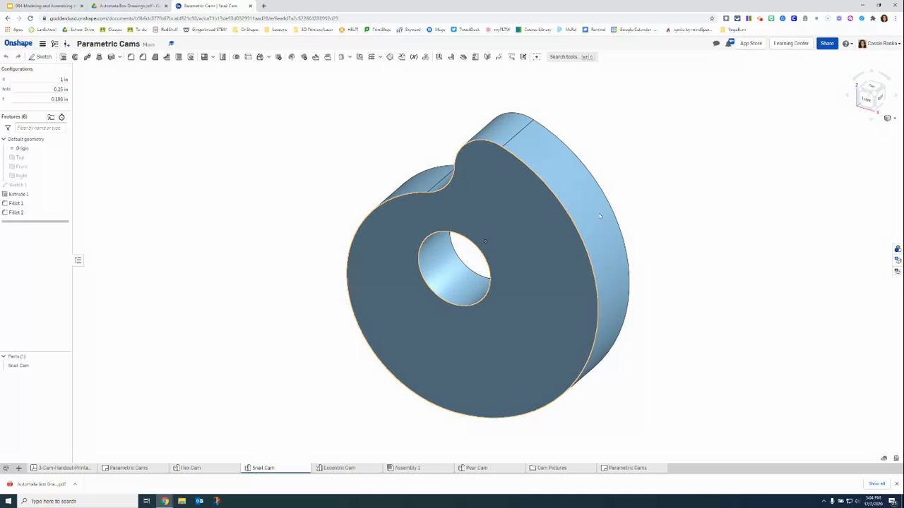
Look over the Hex Cam and Pear Cam part studios and the handout with the cam dimensioned drawings.
click(189, 470)
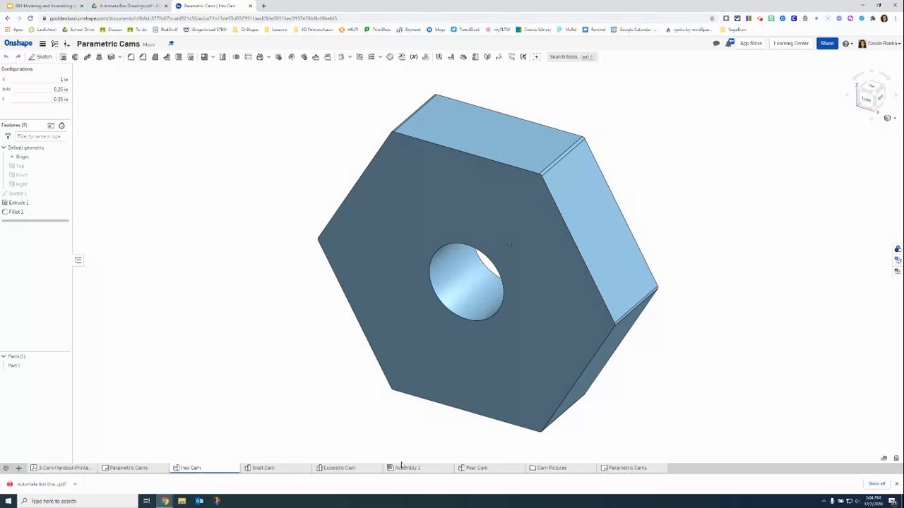
click(470, 469)
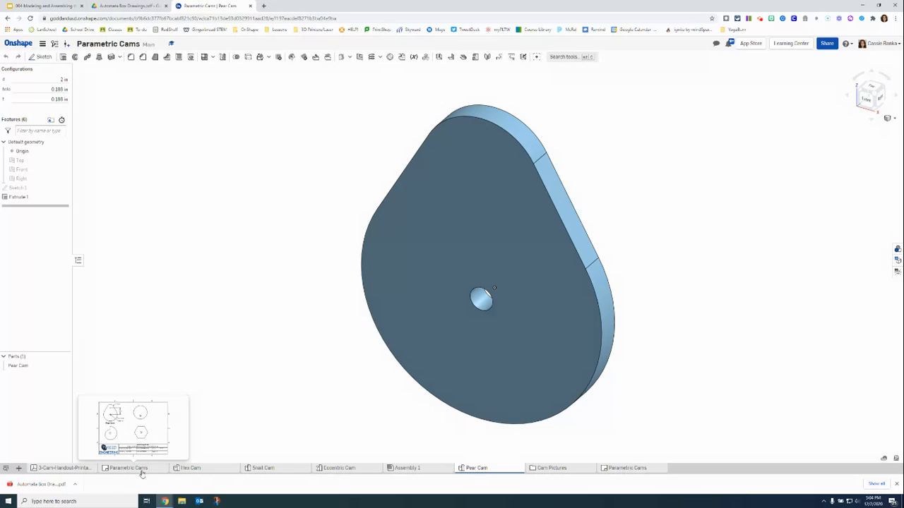
click(89, 470)
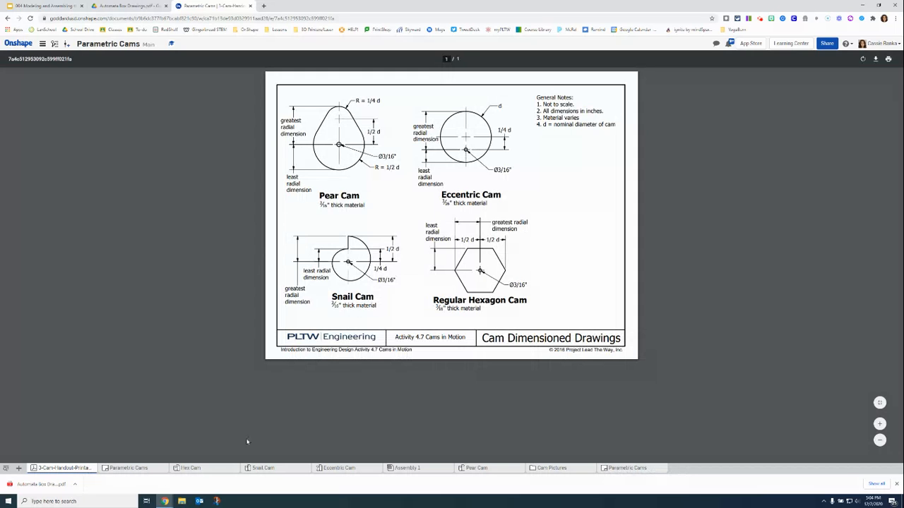
Move the Pear Cam part studio with its referenced tabs into the existing Demo Automata document.
click(484, 469)
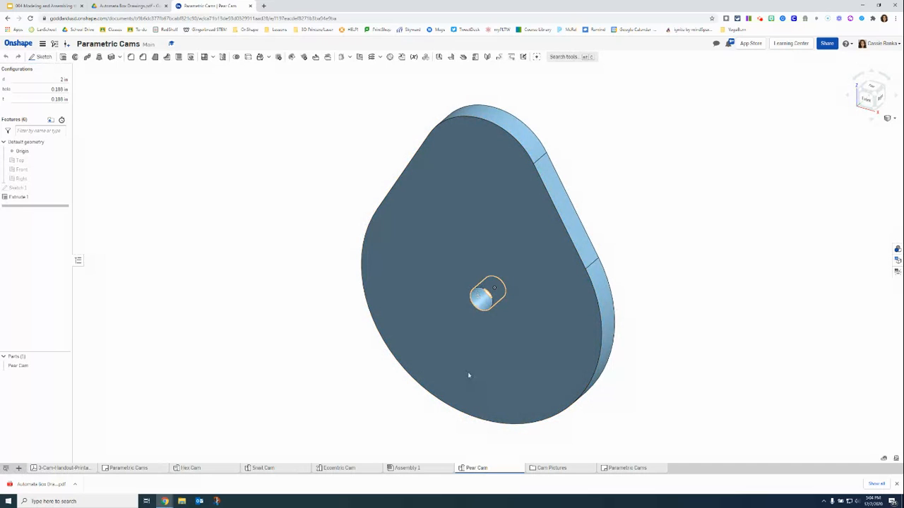
right_click(478, 470)
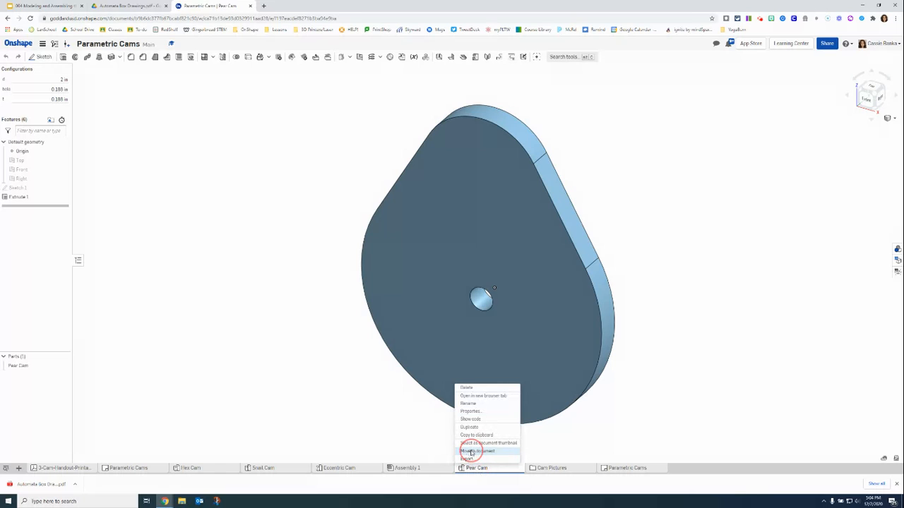
click(473, 450)
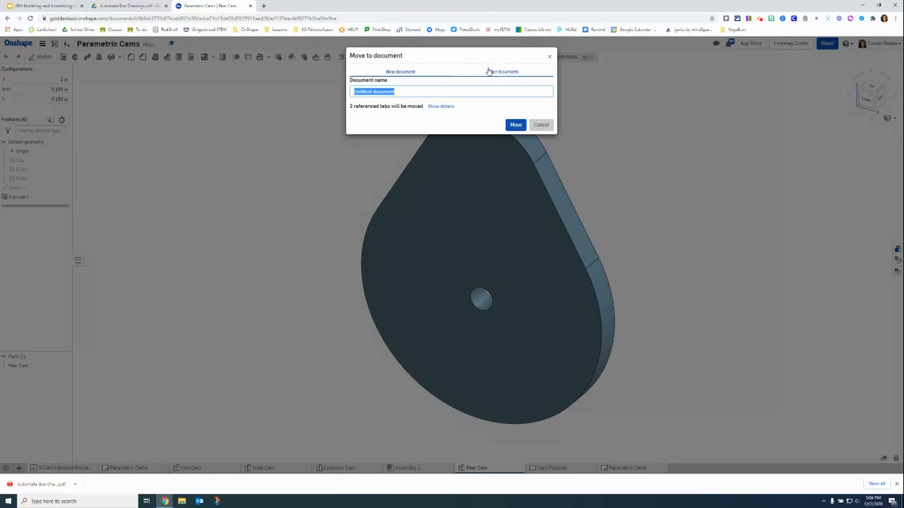
click(489, 72)
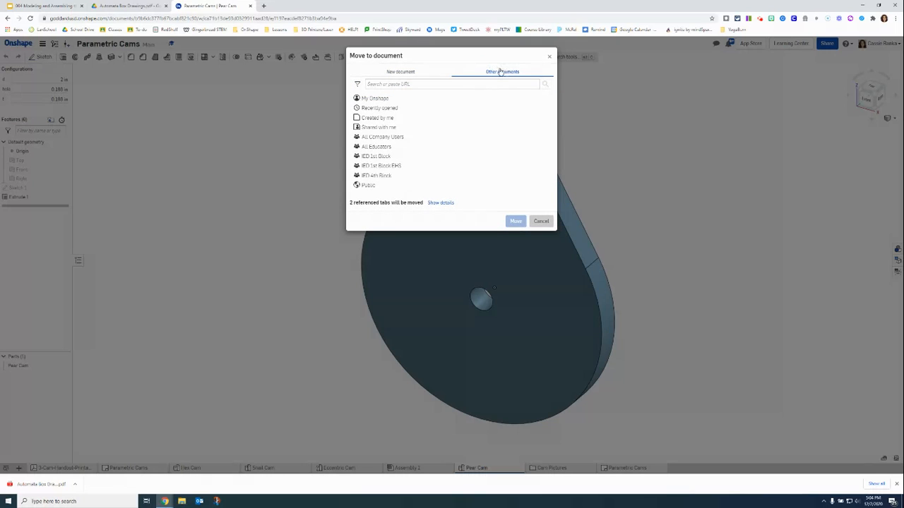
click(380, 117)
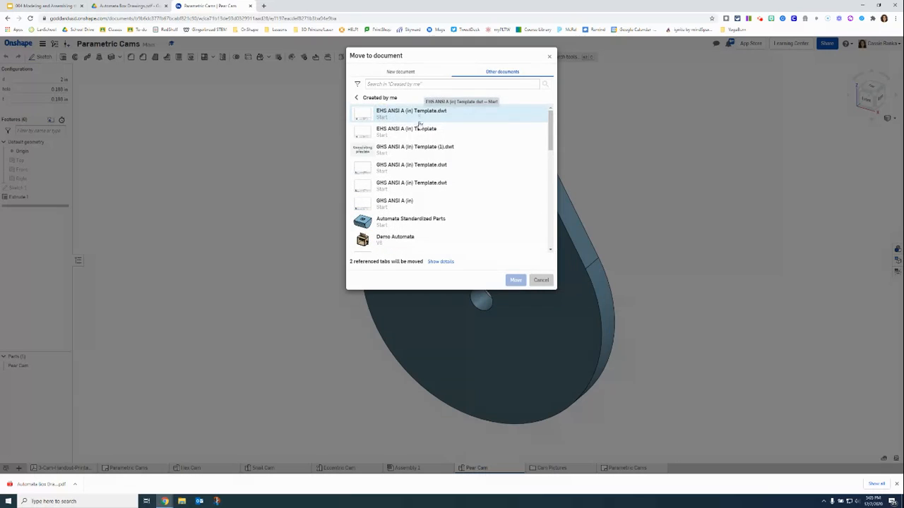
scroll(422, 166, down, 3)
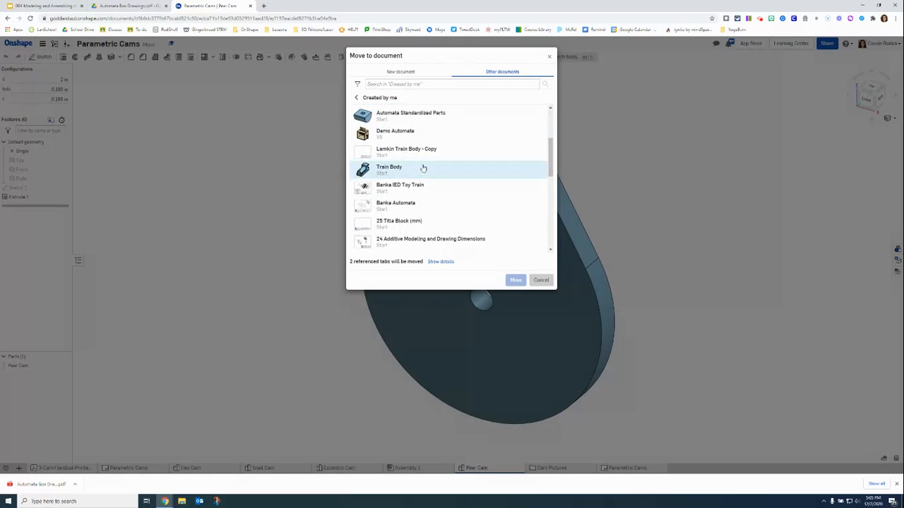
click(402, 137)
click(517, 140)
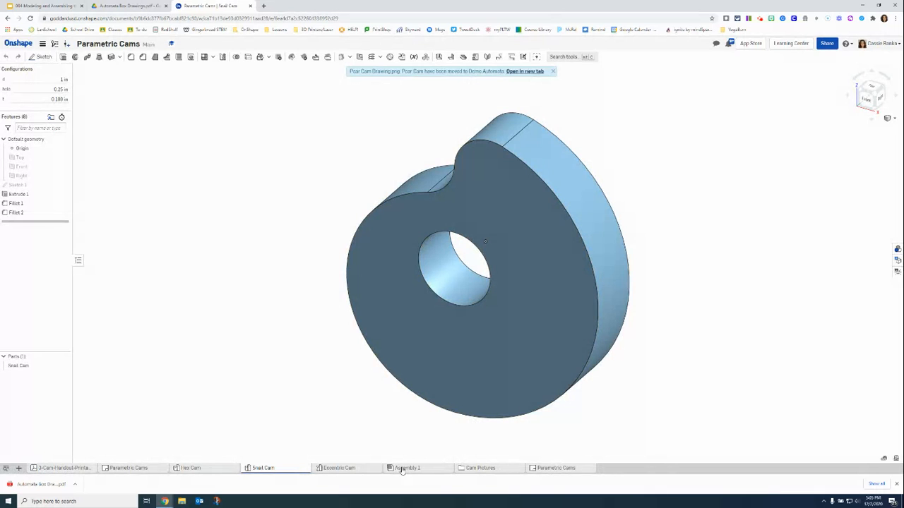
Move the Eccentric Cam part studio with its referenced tabs into the existing Demo Automata document.
click(337, 468)
right_click(337, 468)
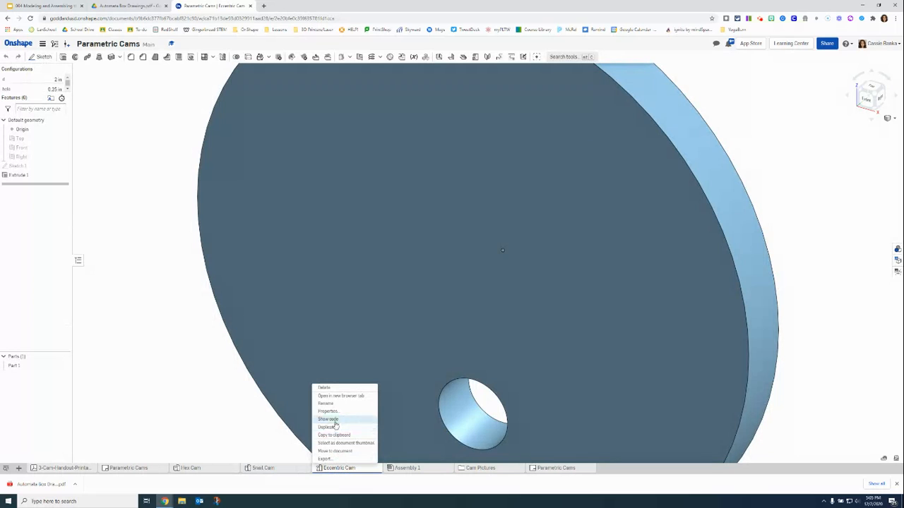
click(335, 450)
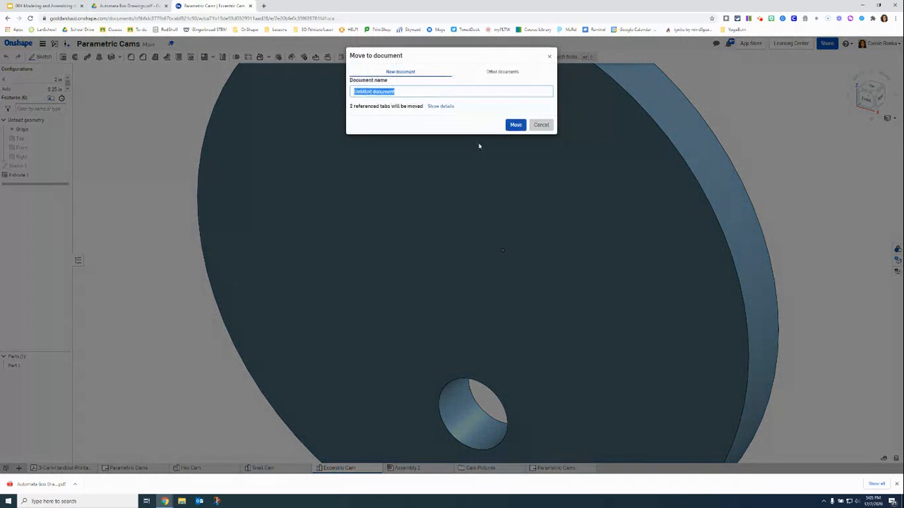
click(498, 72)
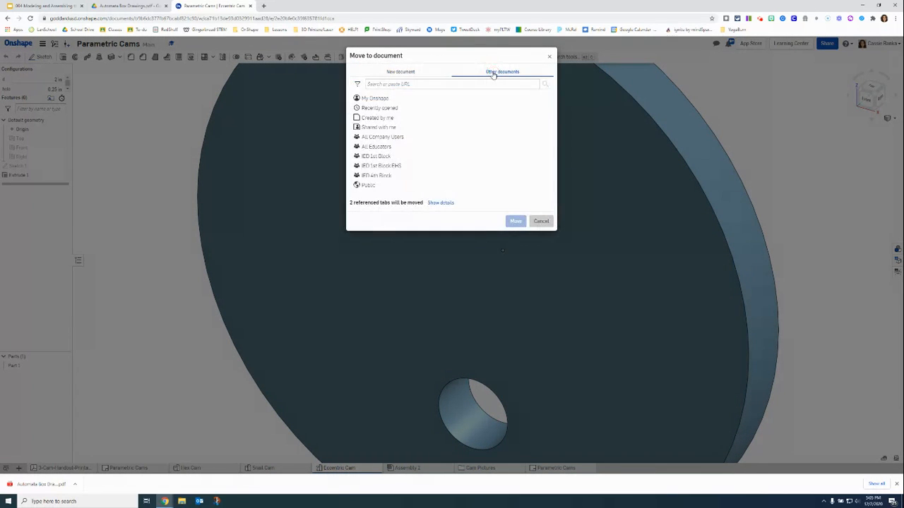
click(377, 108)
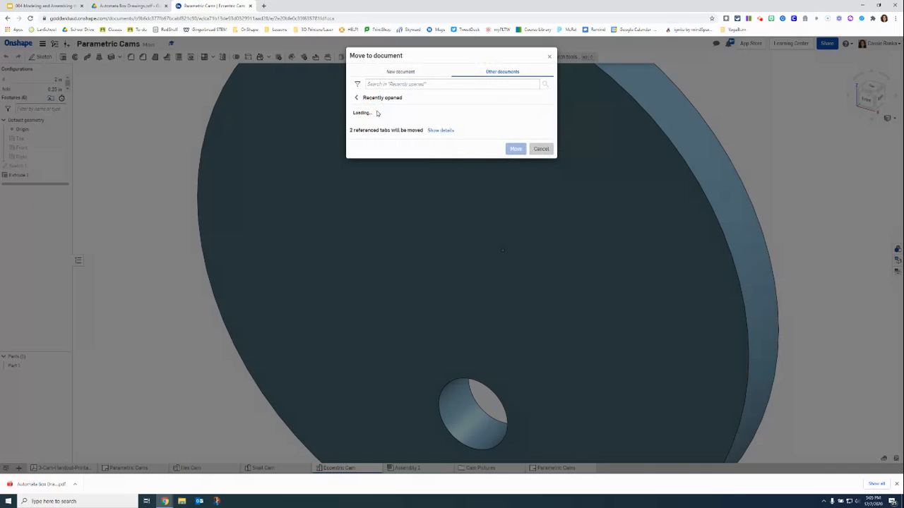
click(388, 138)
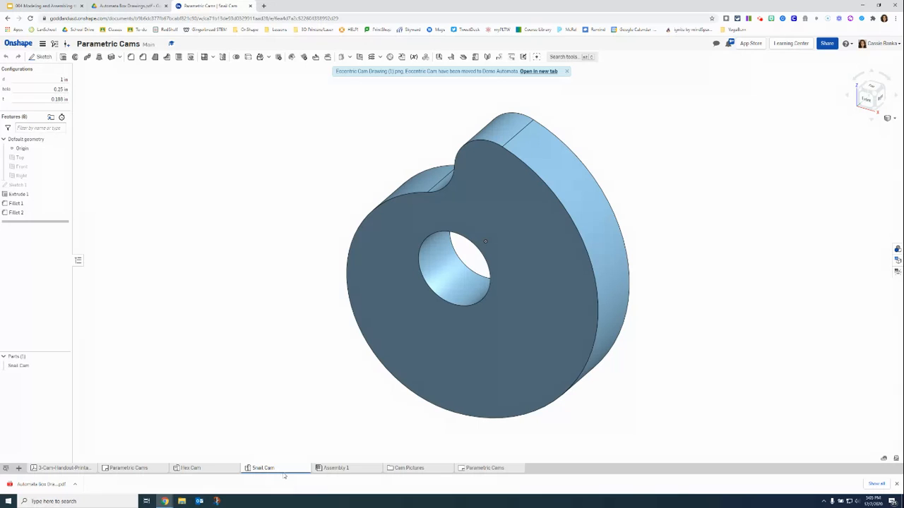
right_click(283, 472)
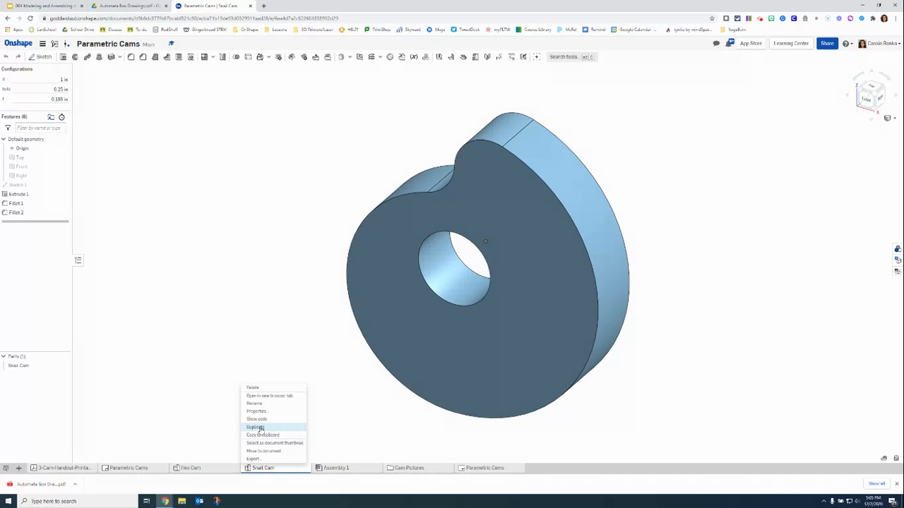
click(264, 459)
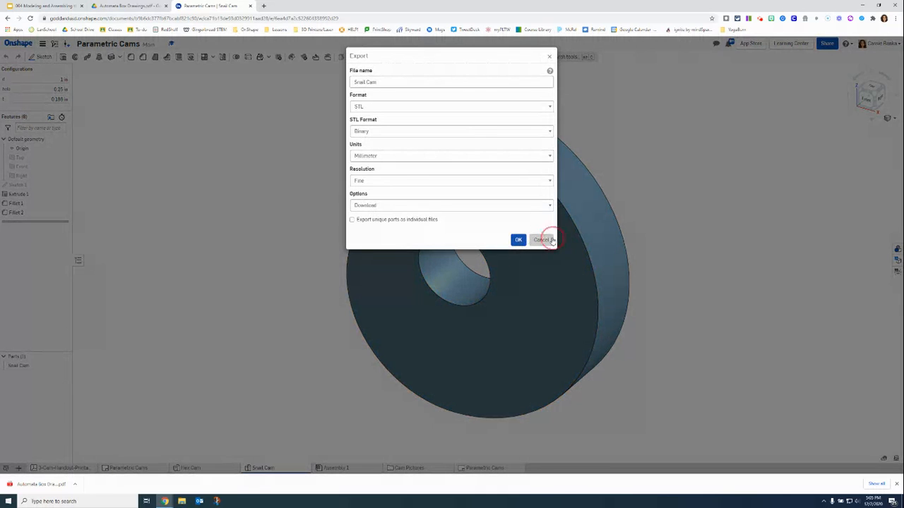
click(541, 240)
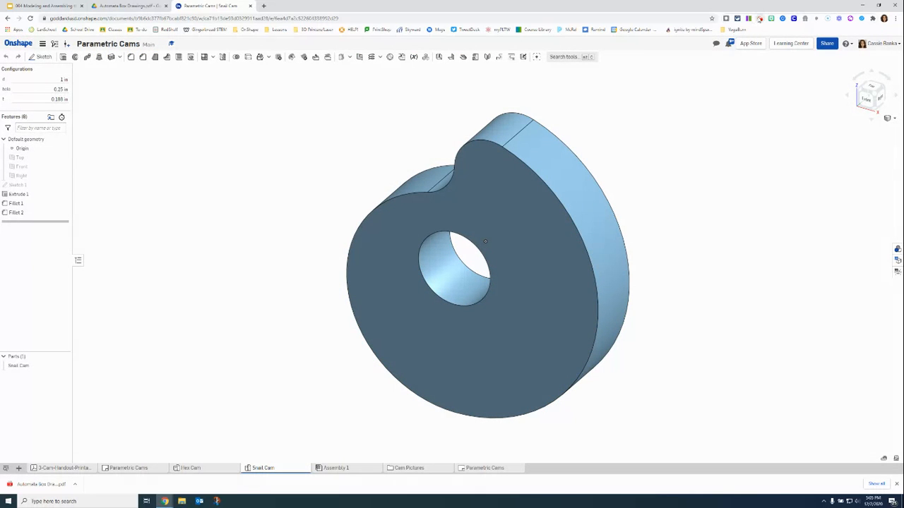
click(758, 18)
click(717, 95)
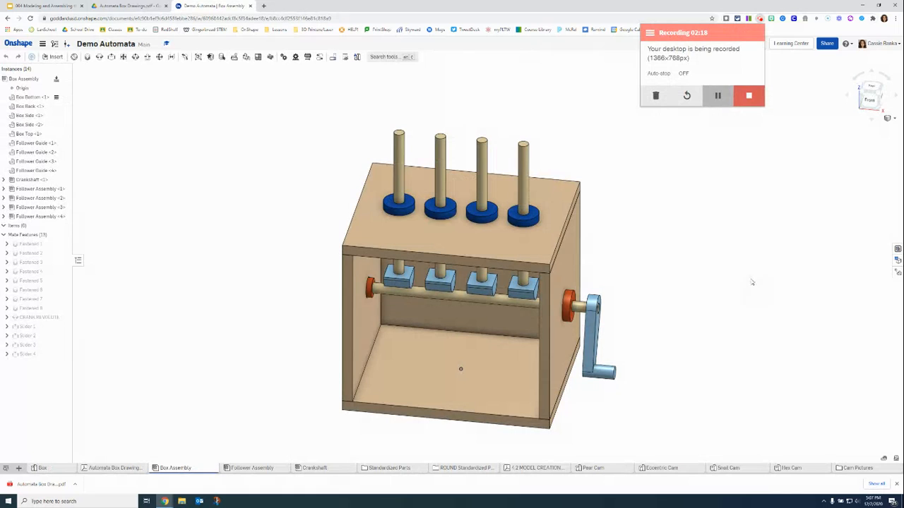
Insert one Eccentric Cam into the Box Assembly and place it in the free space beside the crank.
mouse_move(643, 208)
right_down()
mouse_move(629, 175)
mouse_move(646, 188)
mouse_move(628, 199)
right_up()
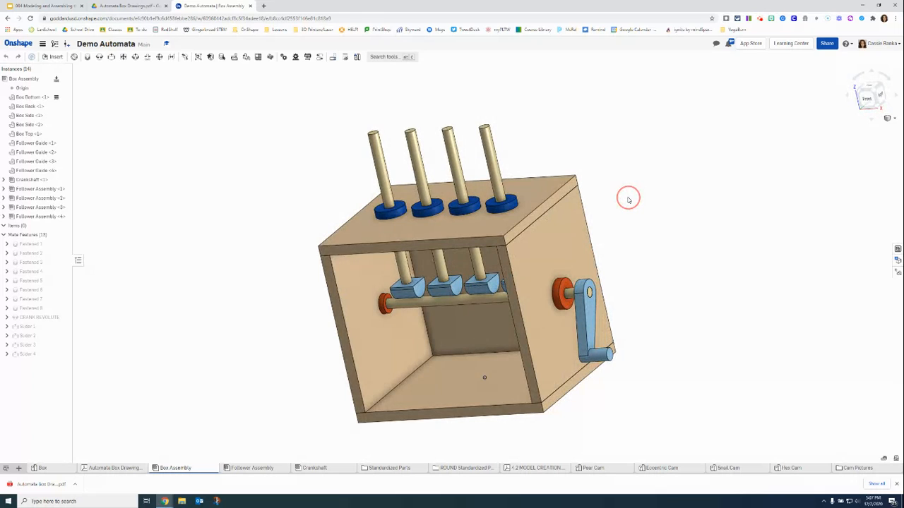
click(56, 57)
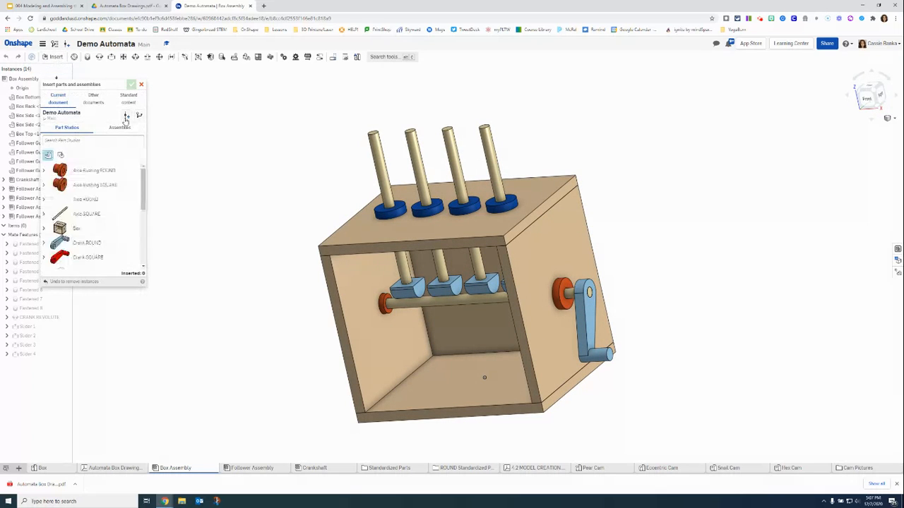
scroll(115, 219, down, 2)
scroll(114, 219, down, 3)
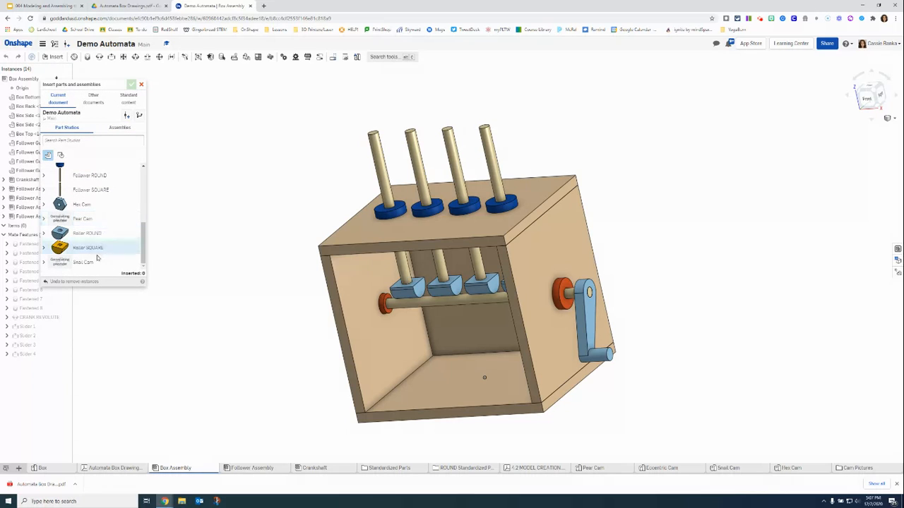
scroll(91, 239, up, 2)
scroll(90, 240, up, 1)
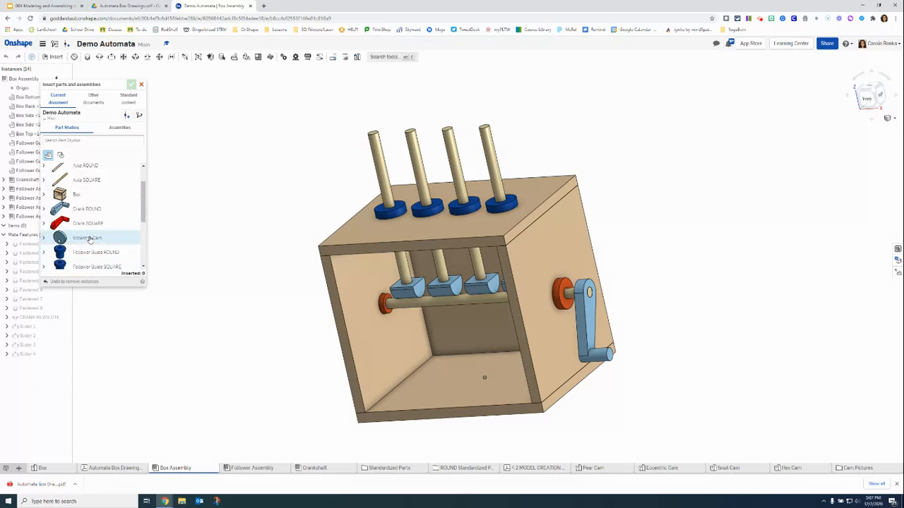
click(85, 240)
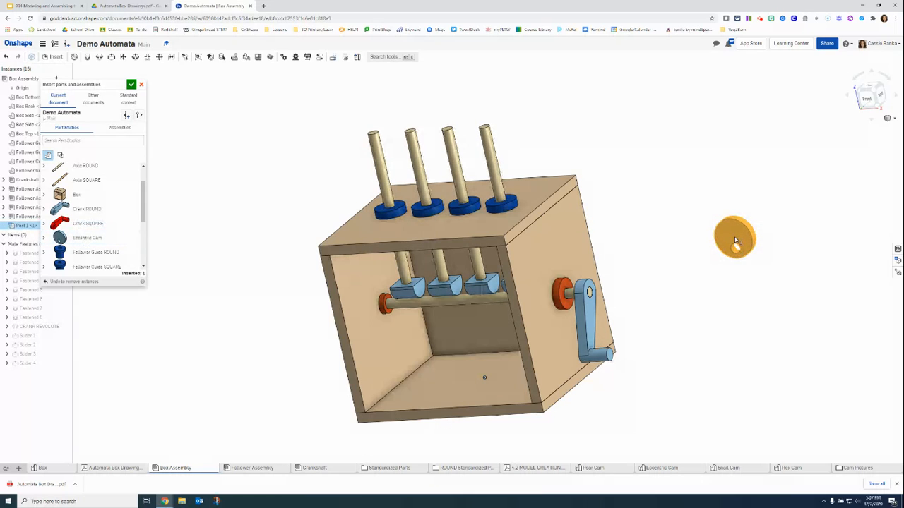
click(735, 240)
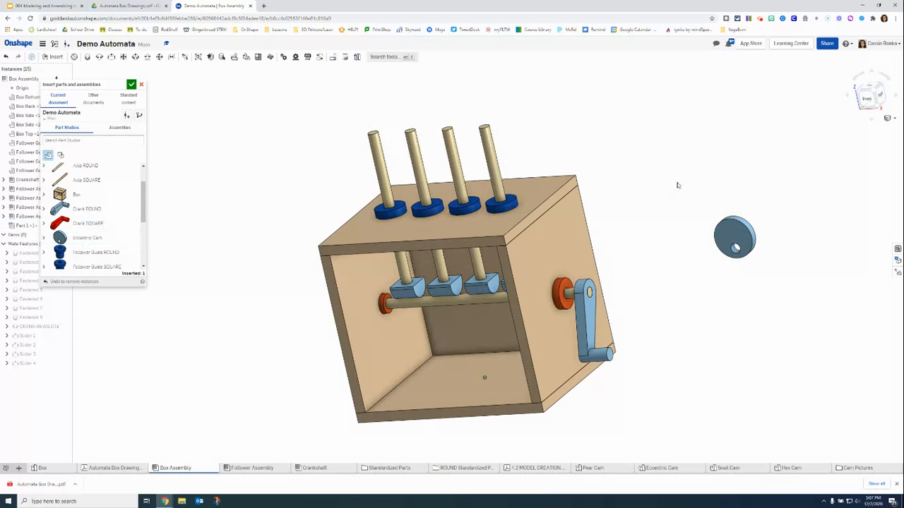
right_drag(624, 146, 644, 139)
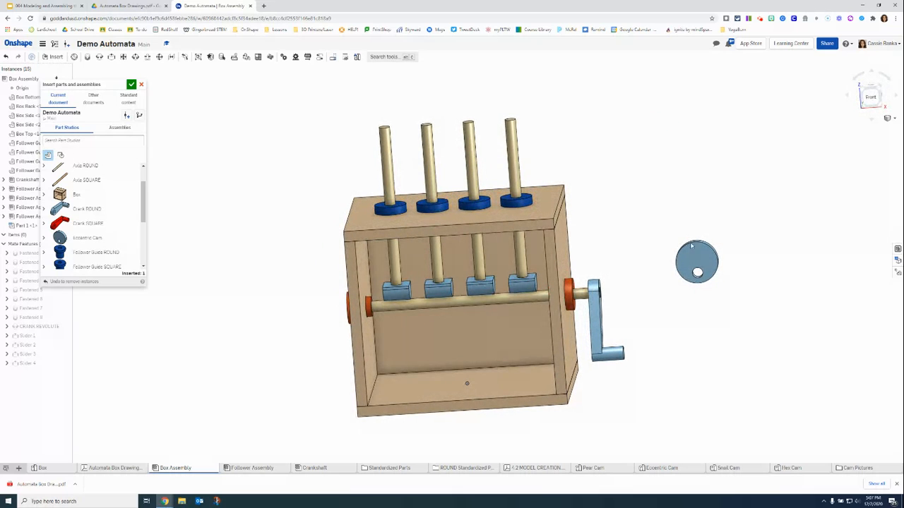
click(131, 85)
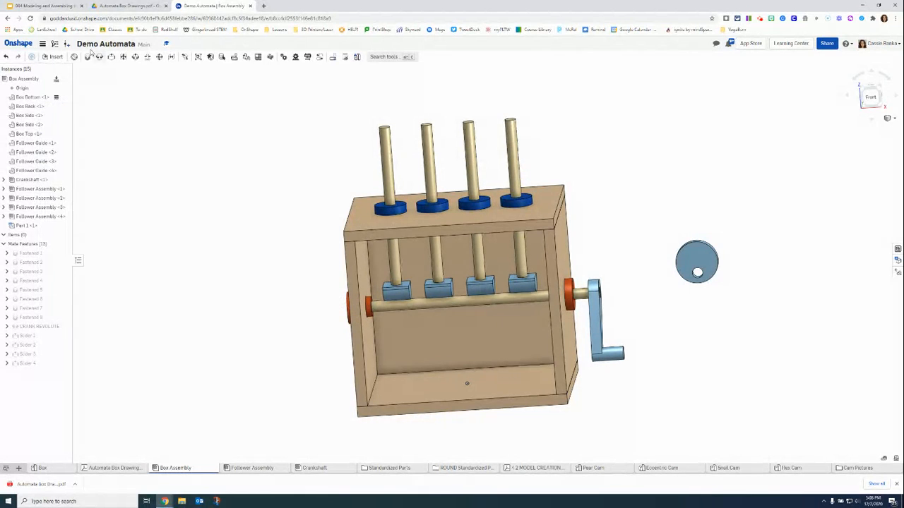
Fasten the centre of the eccentric cam's hole to the centre of the axle end opposite the crank.
click(87, 58)
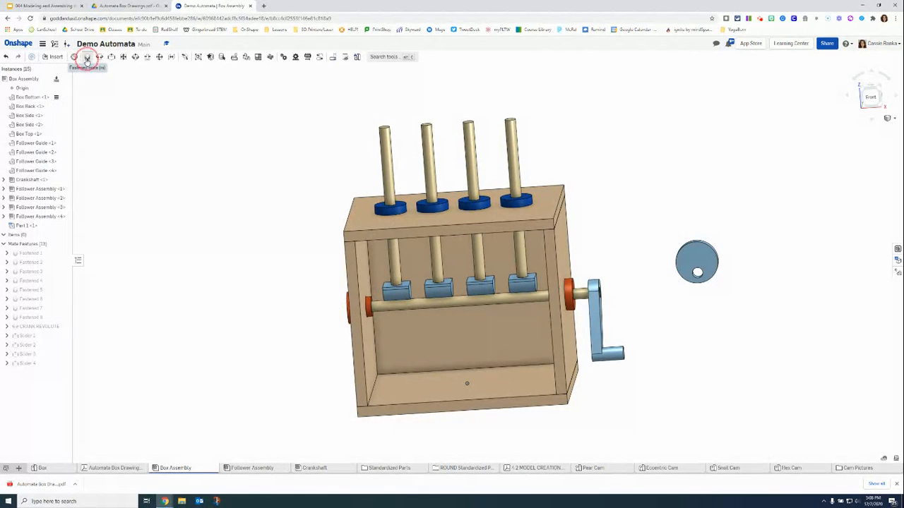
scroll(742, 294, up, 4)
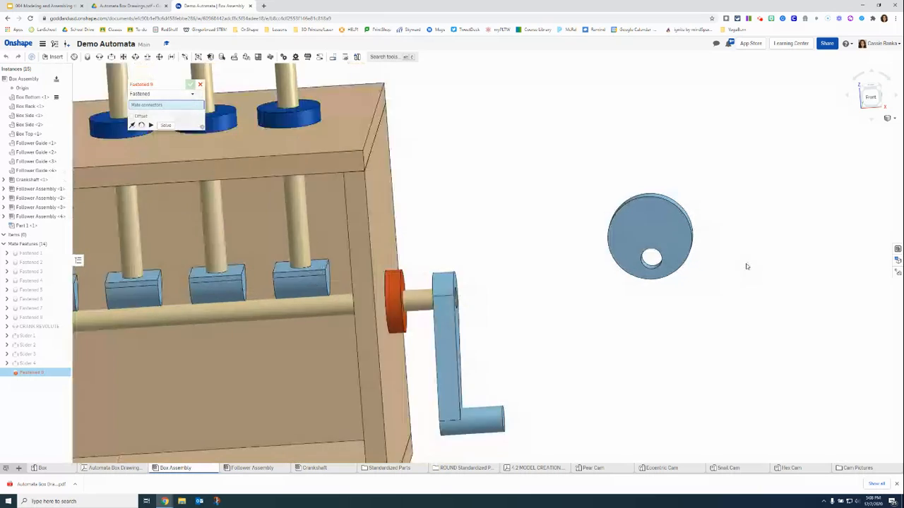
scroll(746, 266, up, 2)
right_drag(744, 259, 703, 250)
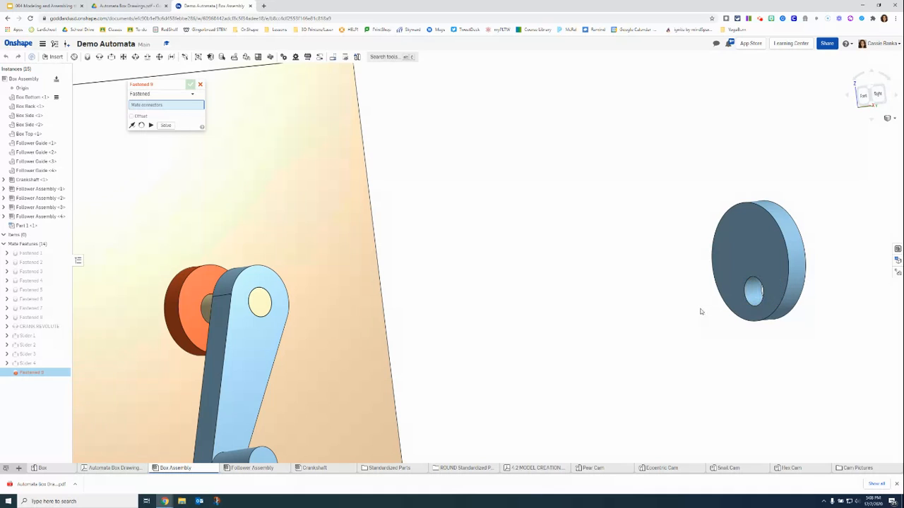
scroll(701, 311, up, 3)
click(790, 278)
right_drag(337, 256, 423, 255)
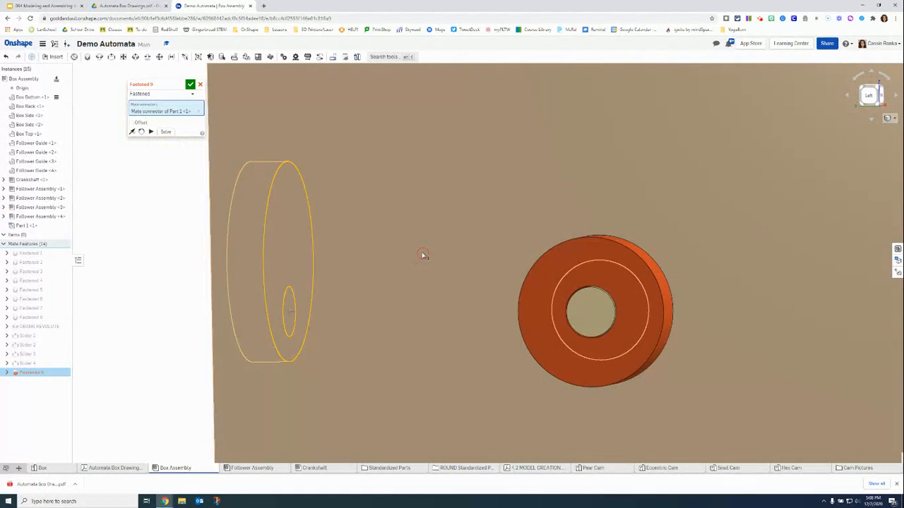
click(590, 313)
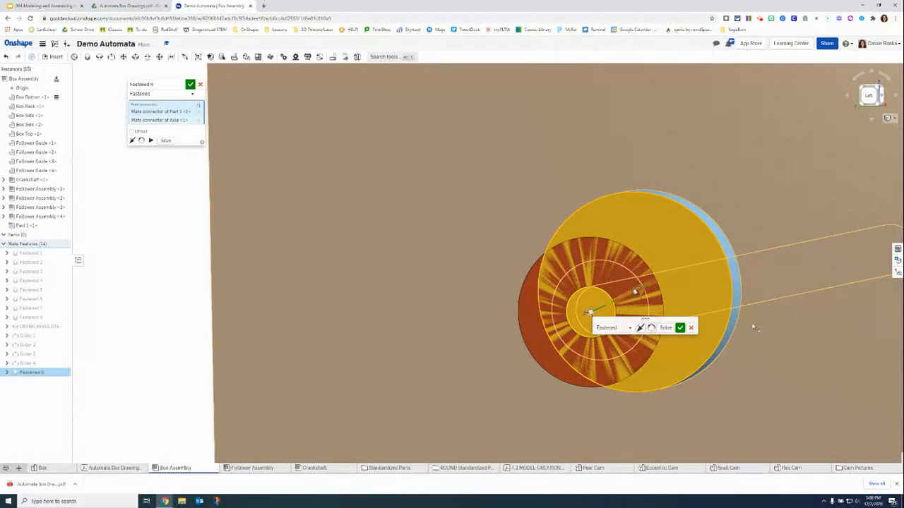
Offset the cam's Fastened mate by -1.188 in along Z and solve it to slide the cam inside the box.
right_drag(742, 319, 799, 310)
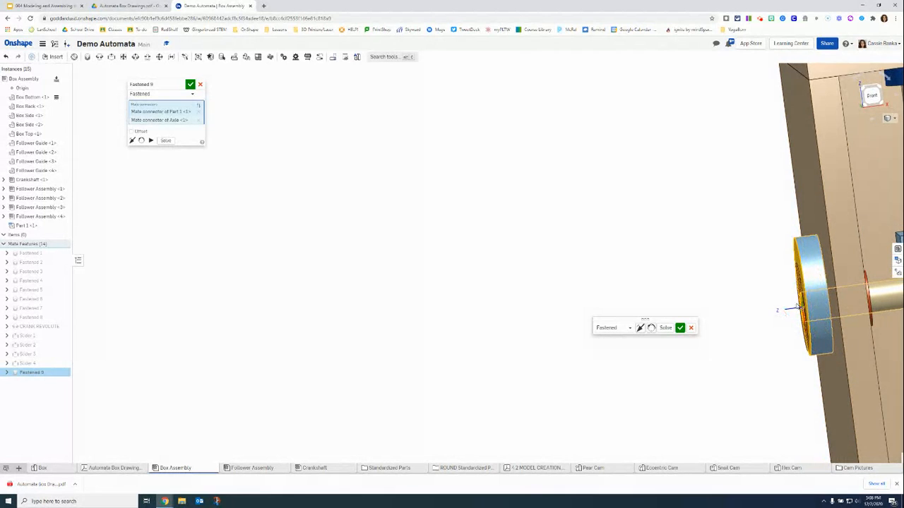
scroll(689, 272, down, 1)
scroll(336, 202, up, 3)
scroll(339, 203, down, 1)
scroll(293, 202, down, 1)
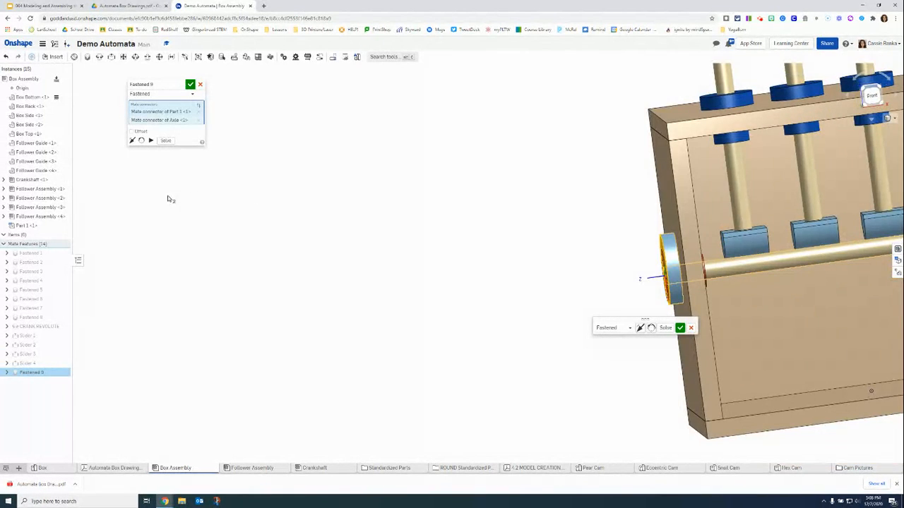
scroll(212, 212, down, 1)
mouse_move(426, 194)
right_down()
mouse_move(452, 206)
mouse_move(431, 183)
mouse_move(422, 191)
right_up()
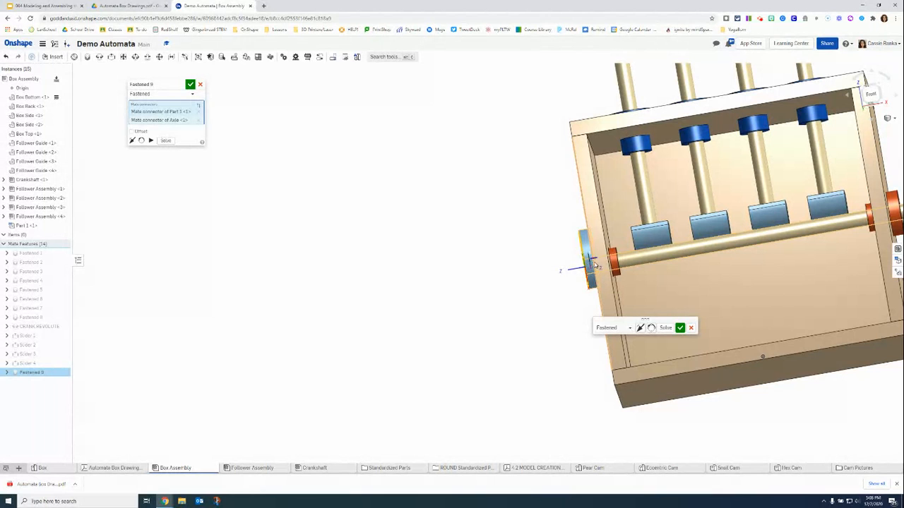
right_drag(542, 270, 540, 285)
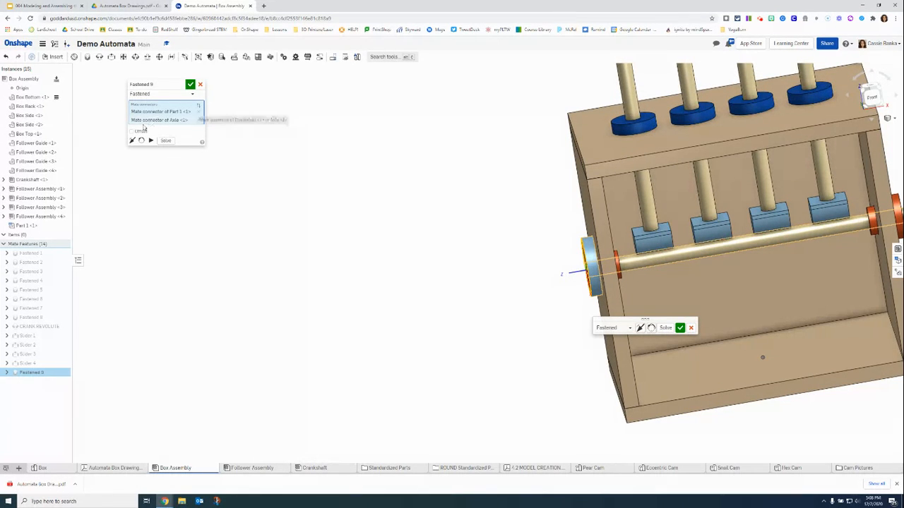
click(132, 131)
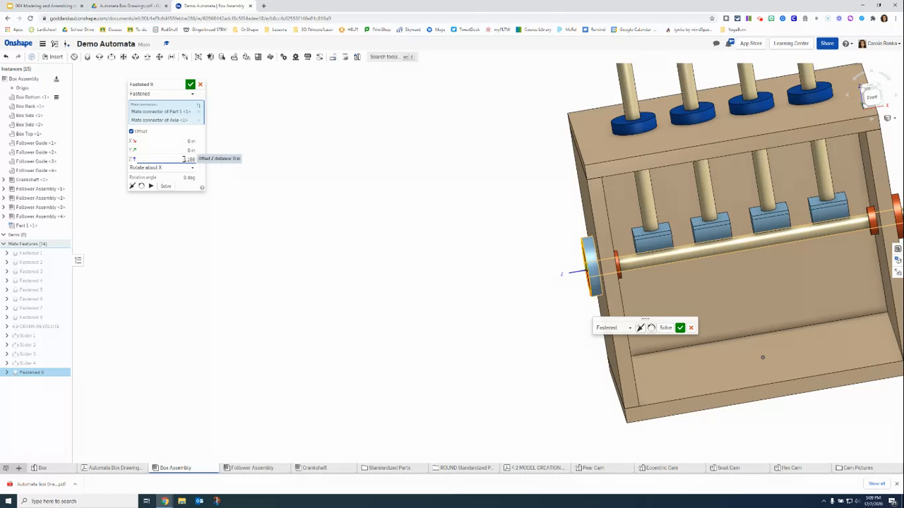
click(165, 186)
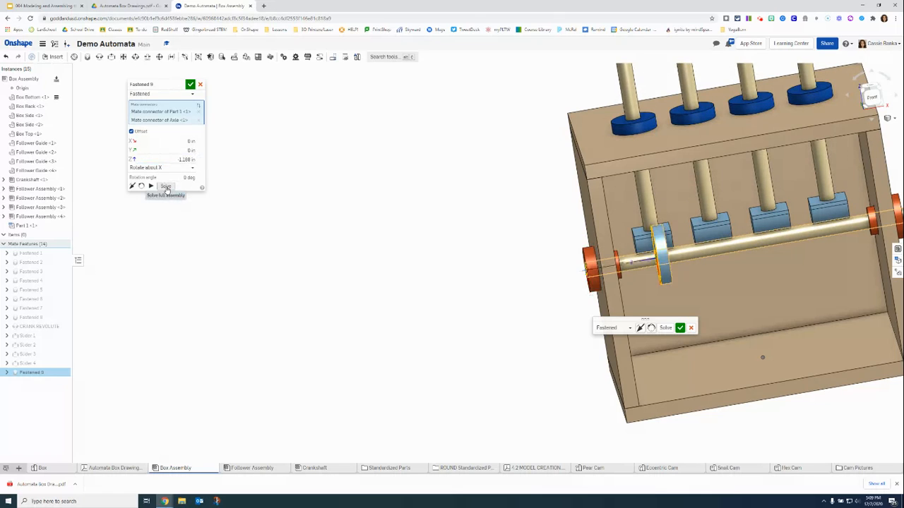
Change the cam's Z offset to -1 in, refine it to -1.09 in beneath the first follower, and accept the mate.
right_drag(343, 204, 339, 193)
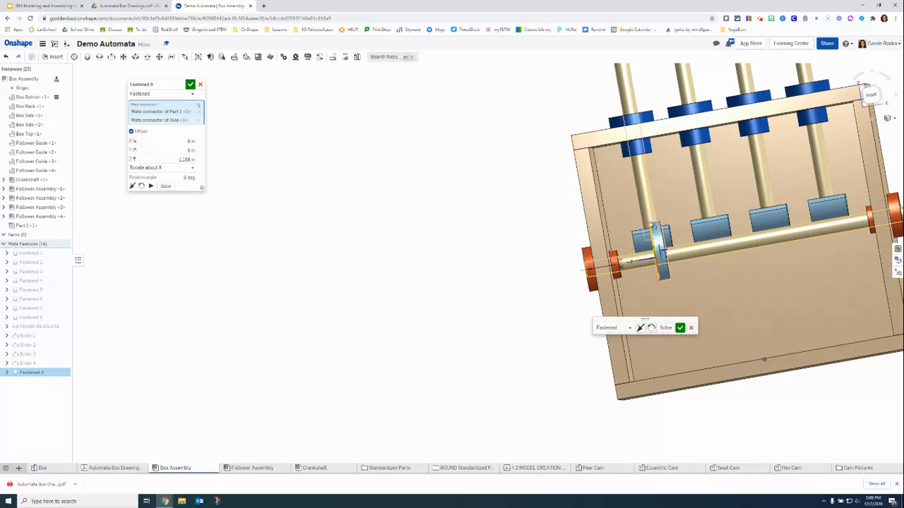
click(186, 159)
double_click(188, 159)
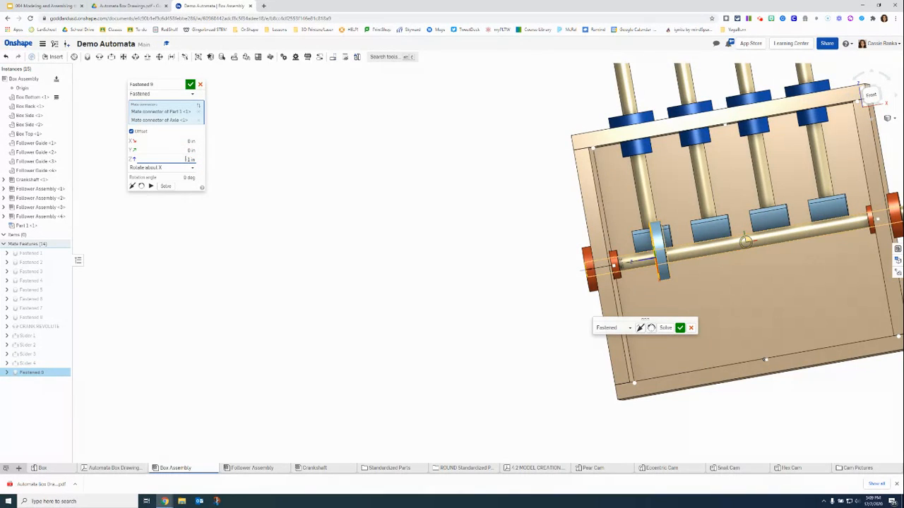
key(Return)
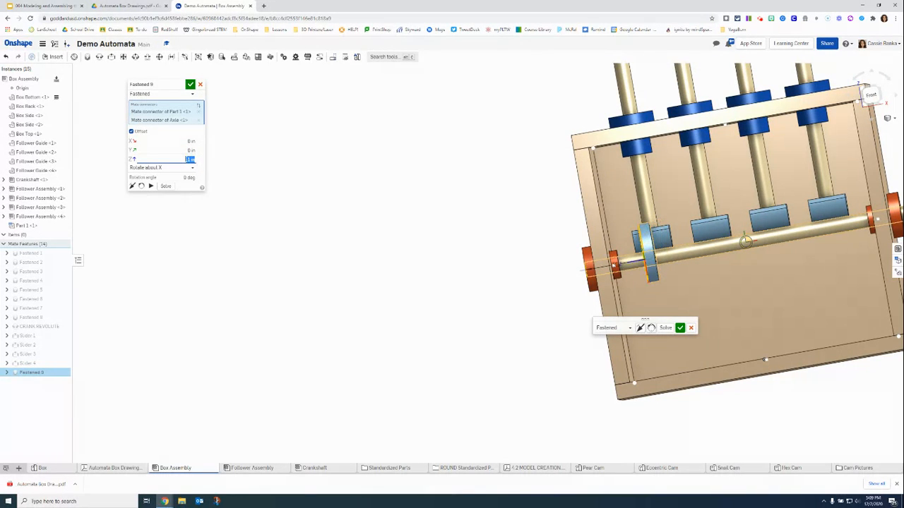
click(189, 160)
text(-1.09)
key(Return)
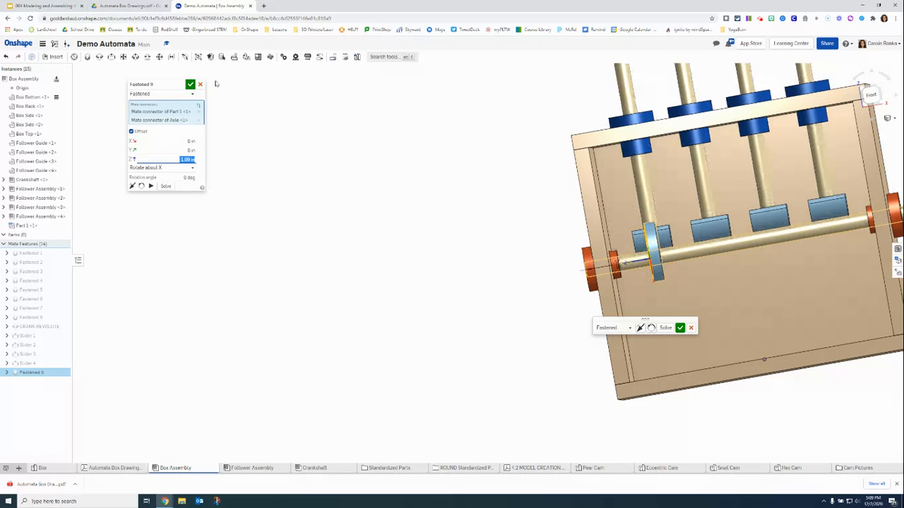
right_click(491, 49)
click(400, 179)
mouse_move(789, 440)
right_down()
mouse_move(776, 431)
mouse_move(793, 451)
right_up()
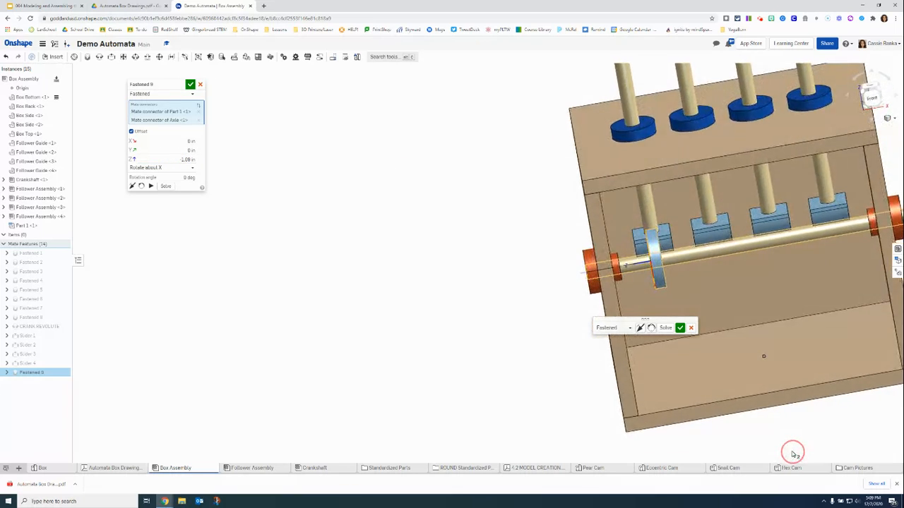
click(679, 328)
right_drag(459, 236, 452, 217)
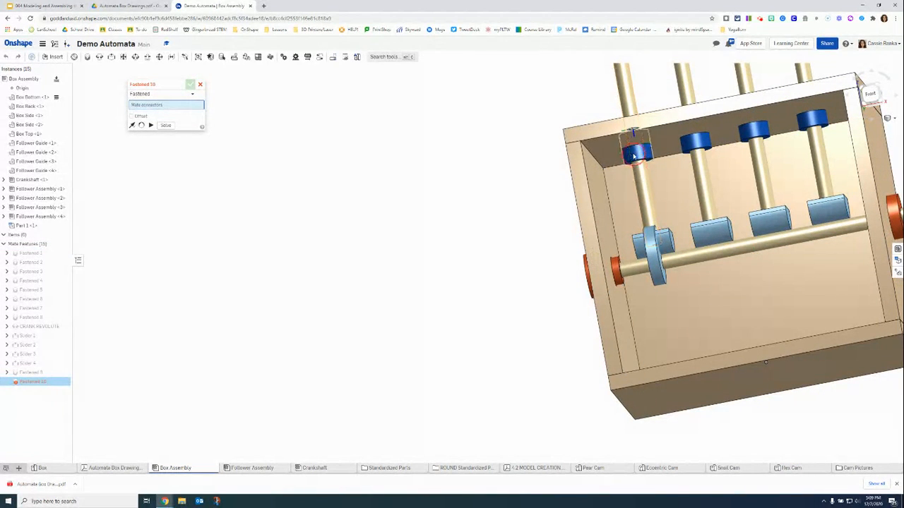
click(626, 120)
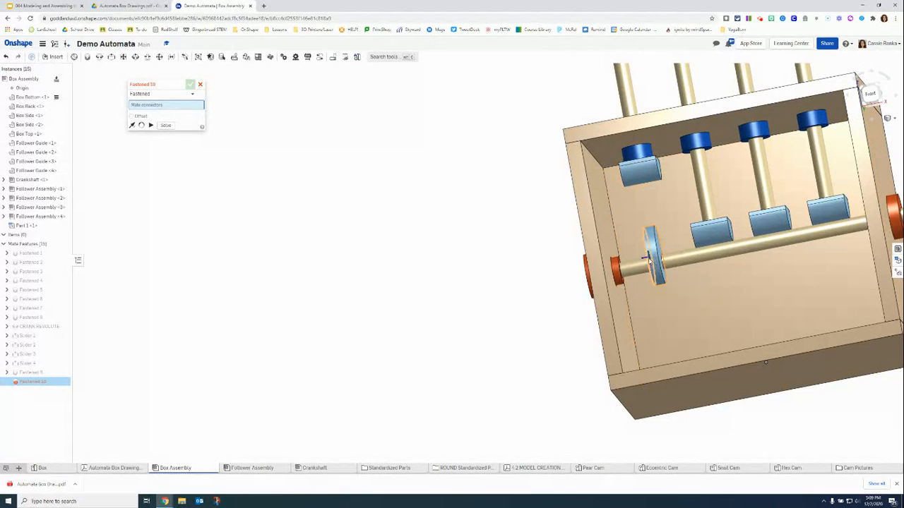
right_drag(498, 211, 488, 226)
click(199, 85)
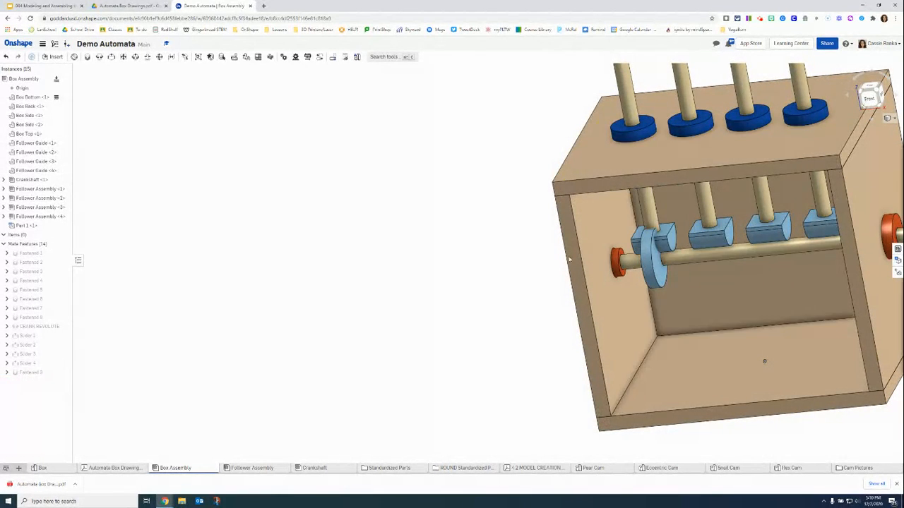
Raise the follower assembly farthest from the crank until its roller is well clear of the eccentric cam.
scroll(484, 273, down, 3)
scroll(855, 220, up, 1)
middle_drag(857, 219, 693, 225)
scroll(640, 212, up, 2)
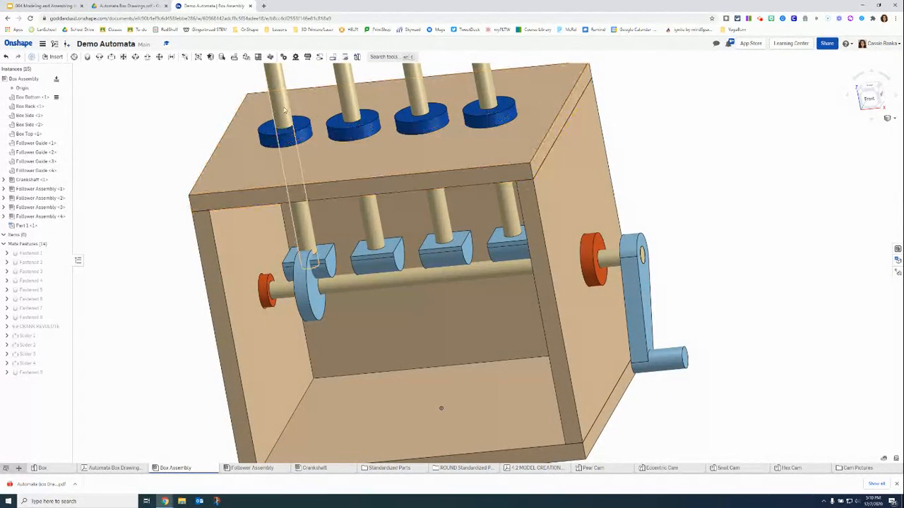
click(267, 55)
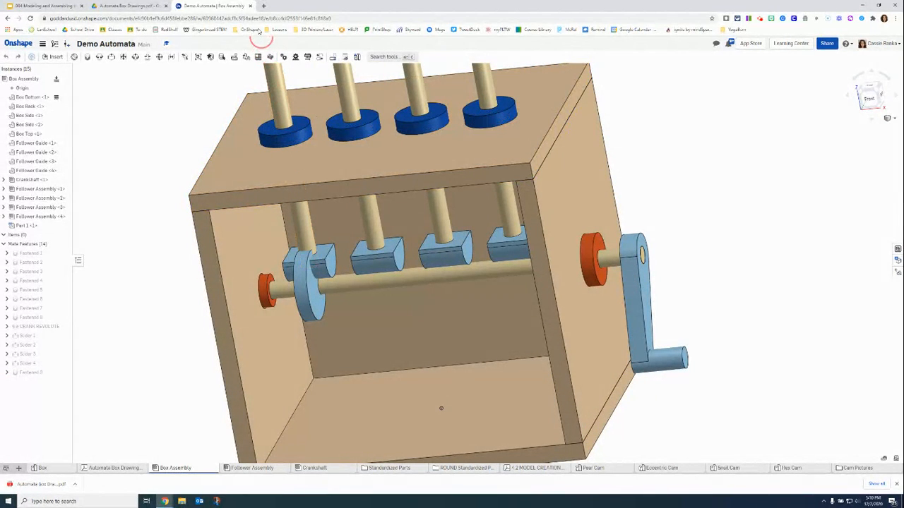
drag(305, 237, 294, 169)
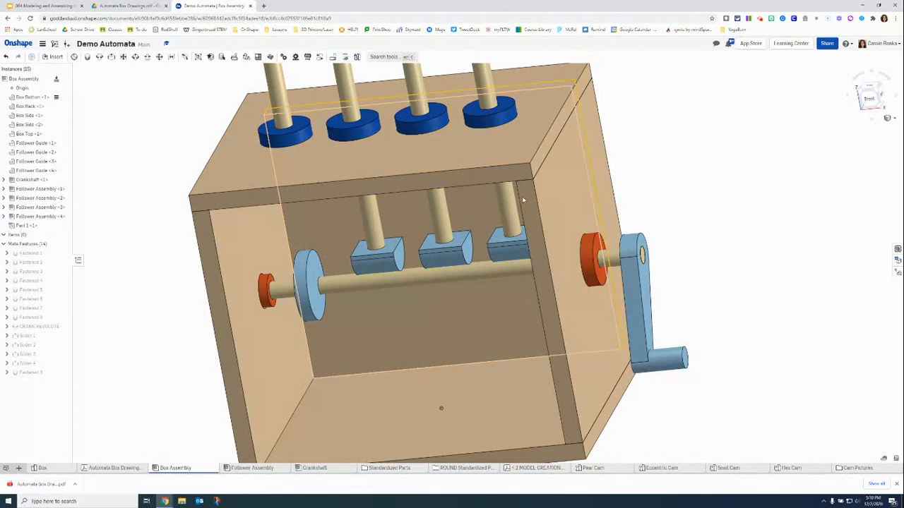
click(760, 18)
Add a Tangent mate between the raised follower roller's curved face and the eccentric cam's outer rim face.
right_drag(730, 217, 726, 196)
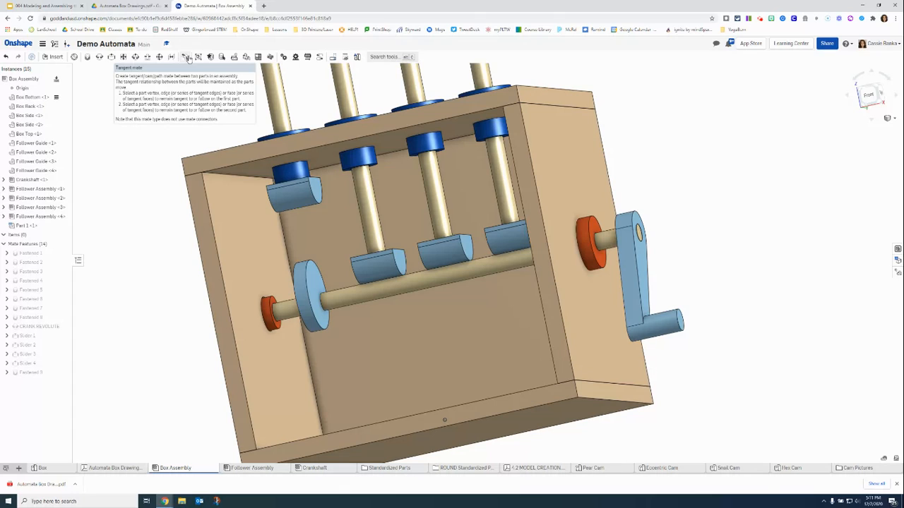
click(188, 58)
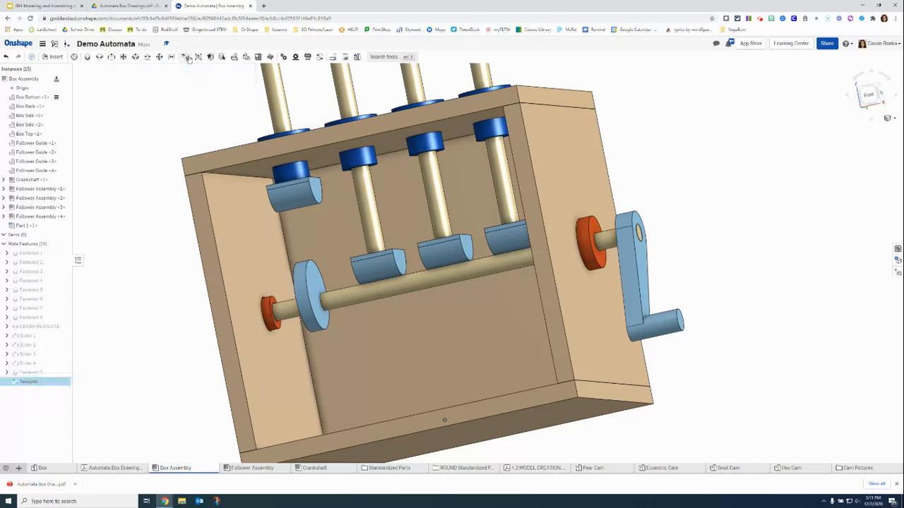
click(298, 202)
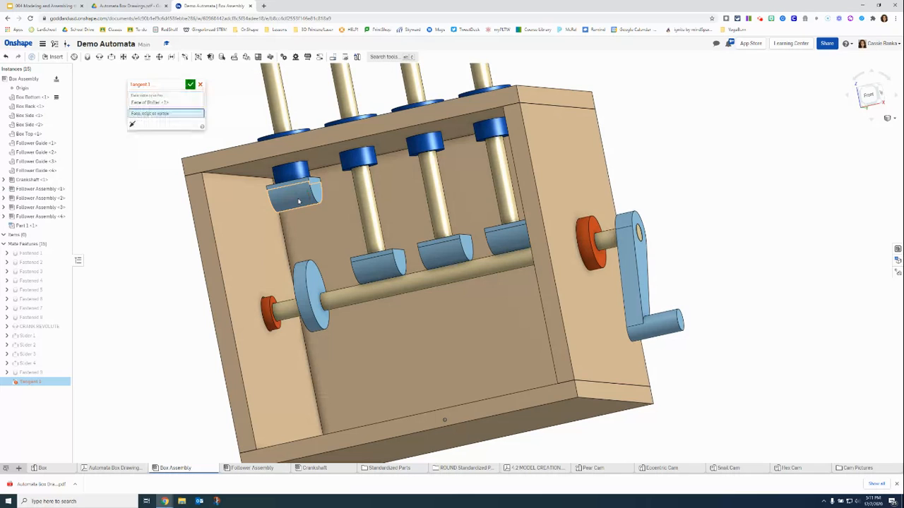
click(301, 272)
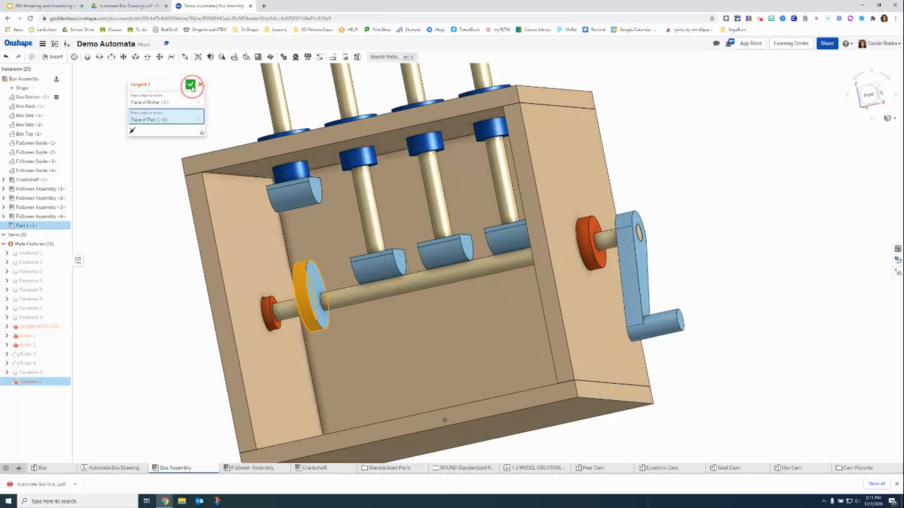
click(190, 84)
Edit the Tangent mate to use the roller's curved lower edge instead of its face, keeping the cam's rim face.
mouse_move(784, 163)
right_down()
mouse_move(782, 147)
mouse_move(770, 178)
mouse_move(792, 154)
right_up()
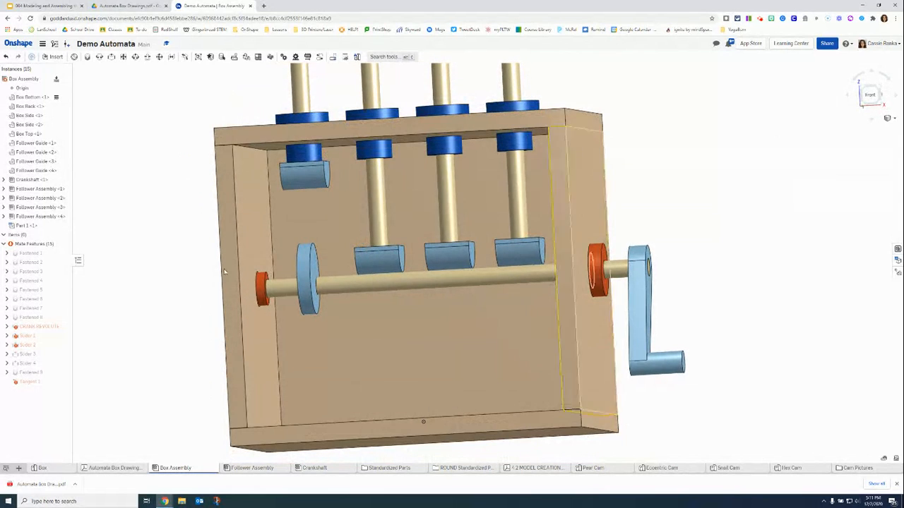
click(24, 382)
double_click(24, 382)
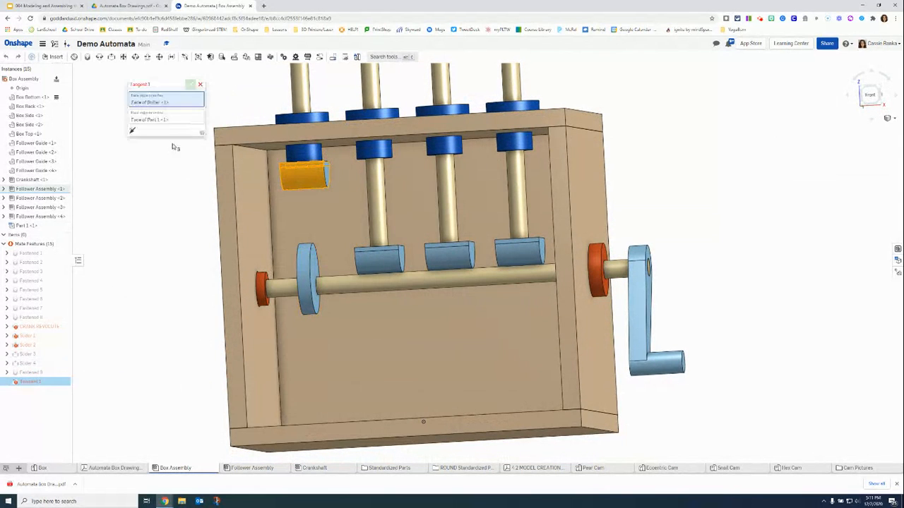
click(200, 102)
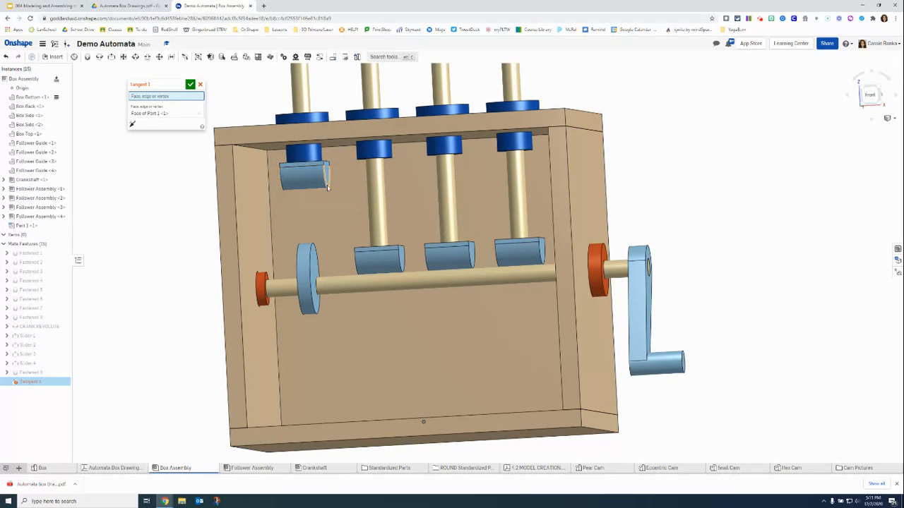
click(327, 187)
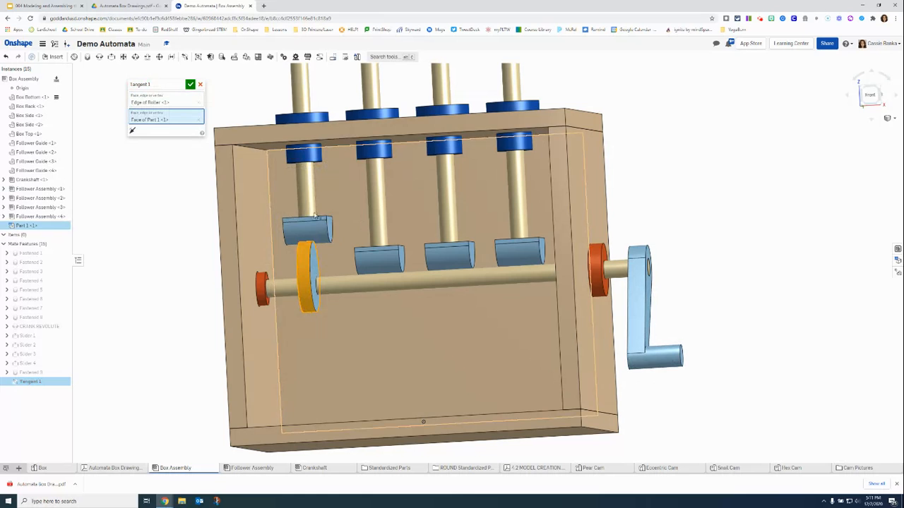
mouse_move(184, 216)
right_down()
mouse_move(170, 233)
mouse_move(176, 211)
mouse_move(181, 219)
right_up()
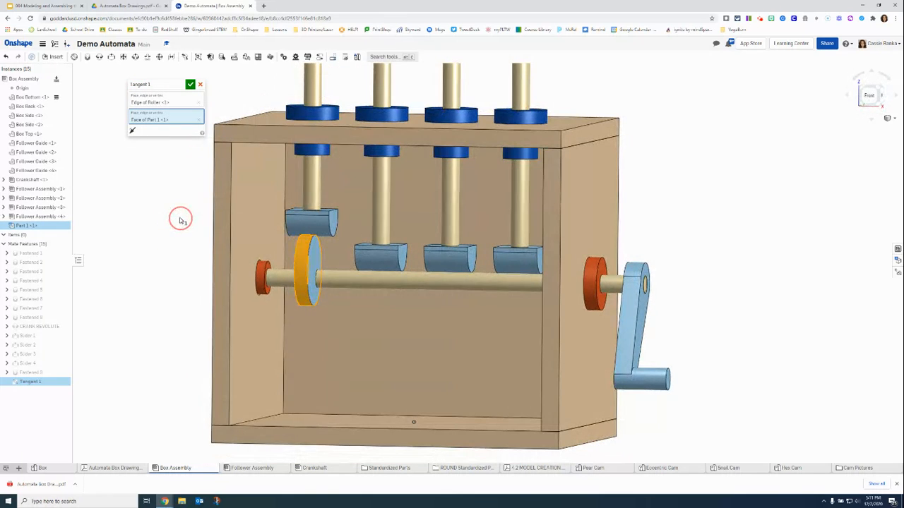
click(190, 84)
Test the cam motion by turning the crank handle and playing an animation of the CRANK REVOLUTE mate.
drag(656, 380, 741, 299)
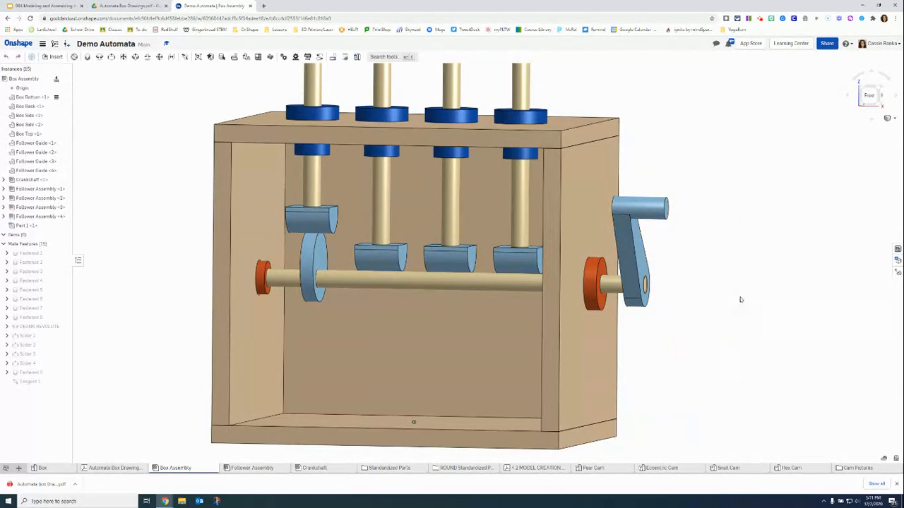
right_click(46, 328)
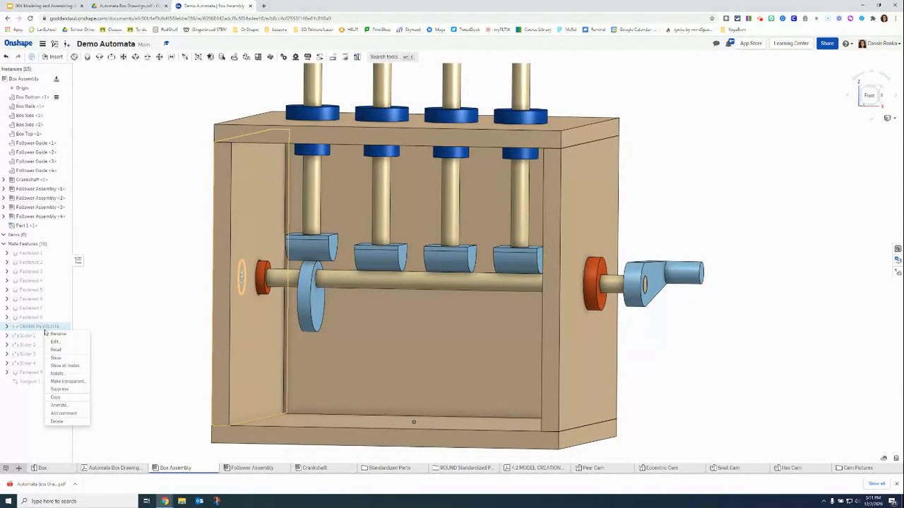
click(60, 404)
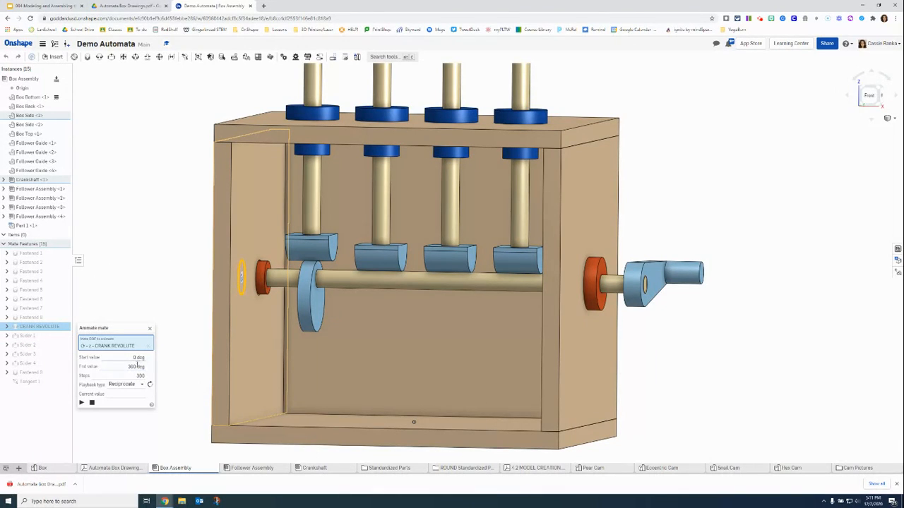
click(81, 403)
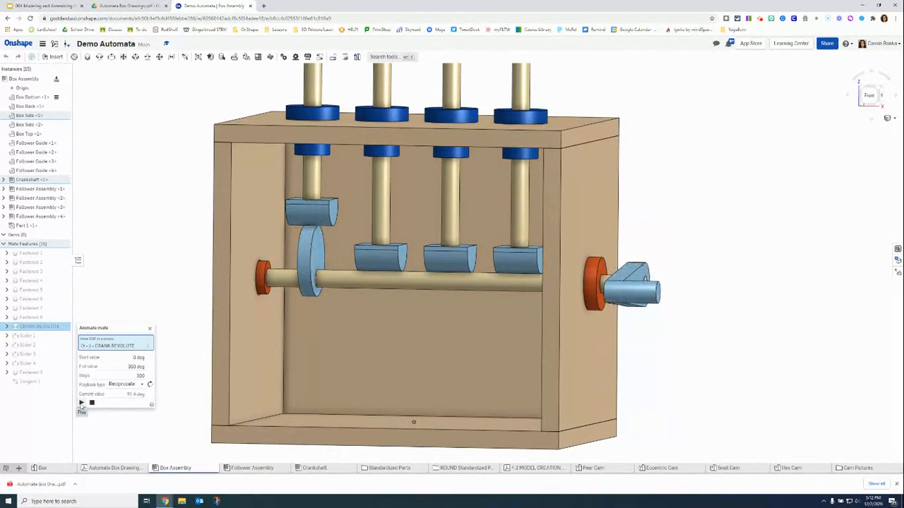
Slow down the view of the cam motion by playing the CRANK REVOLUTE animation with 150 steps, and close the animation.
click(140, 377)
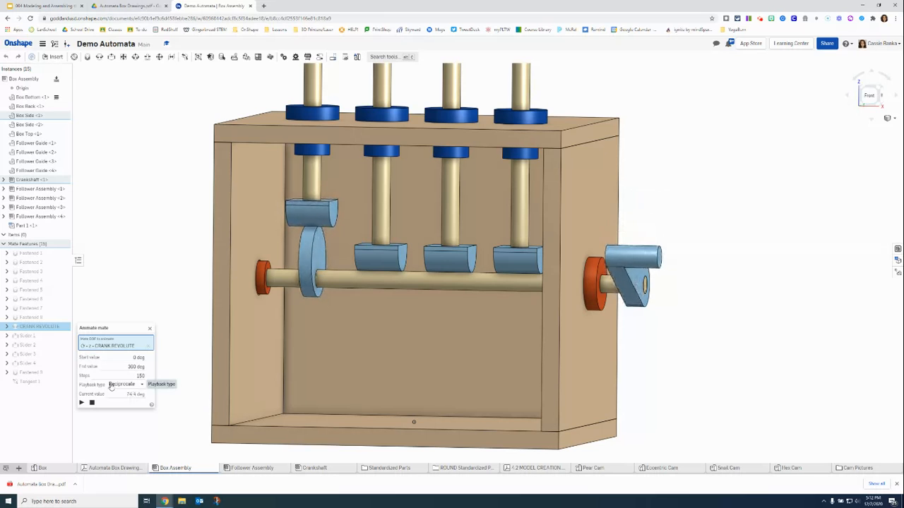
scroll(247, 330, up, 2)
scroll(247, 330, down, 5)
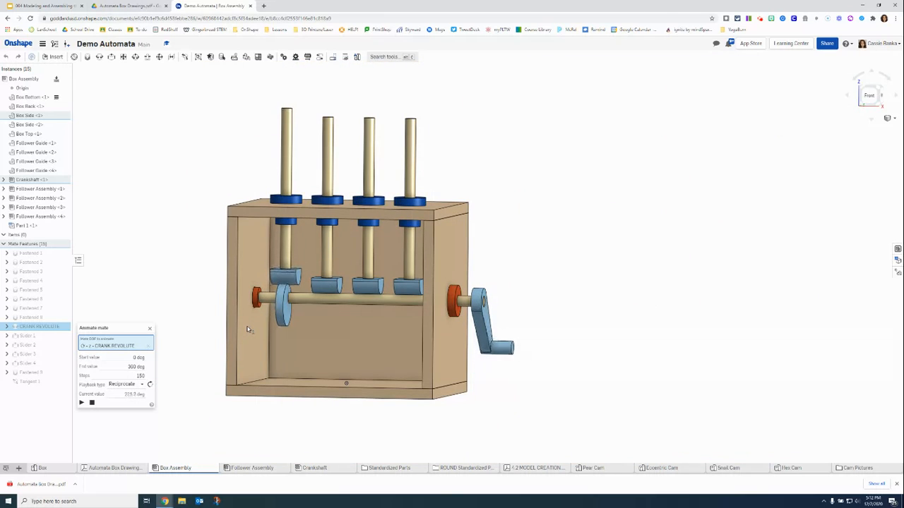
click(149, 328)
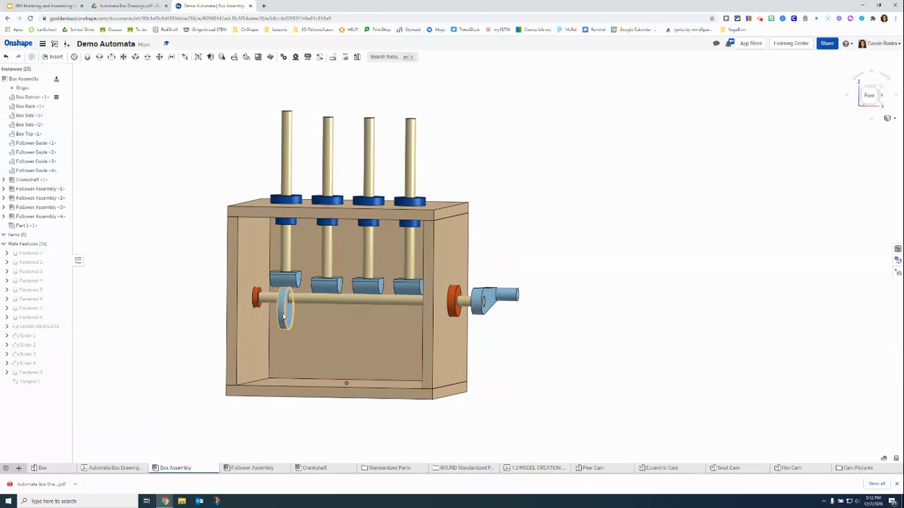
Change the eccentric cam's configuration in the assembly, setting its diameter d to 2 in.
scroll(108, 338, up, 2)
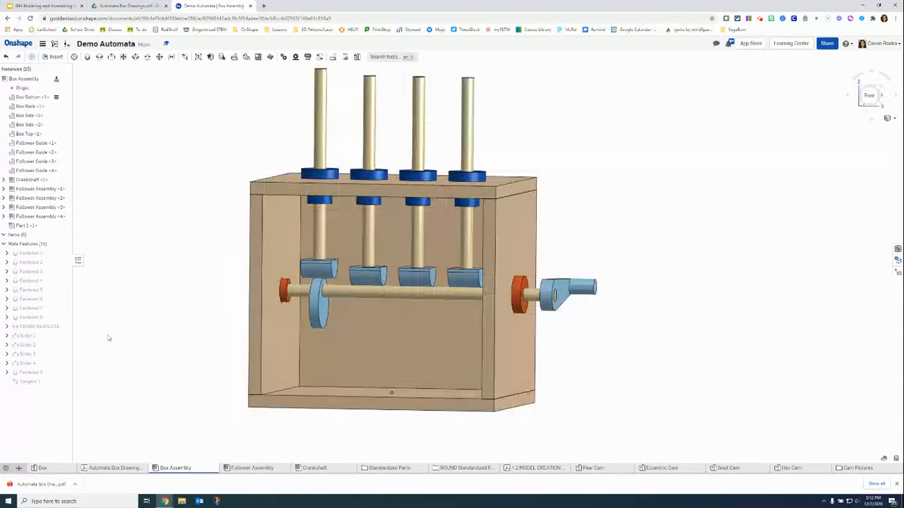
right_click(26, 226)
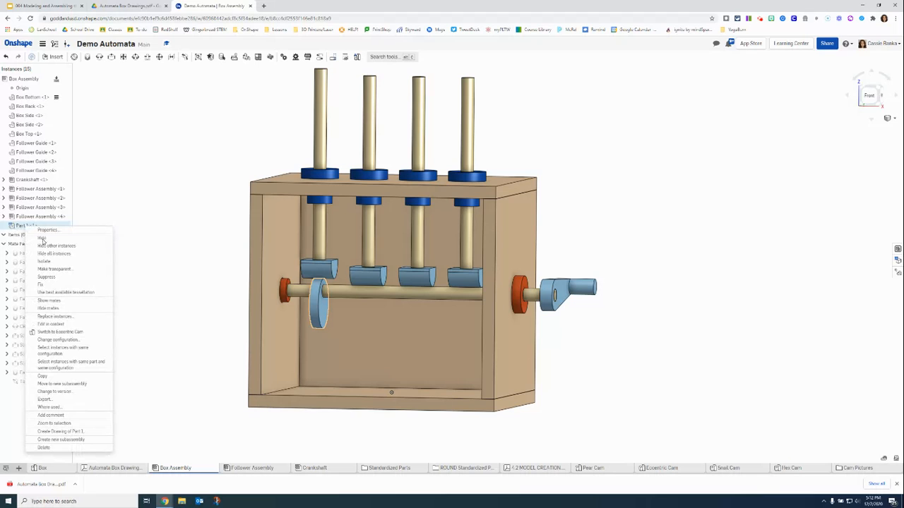
click(65, 341)
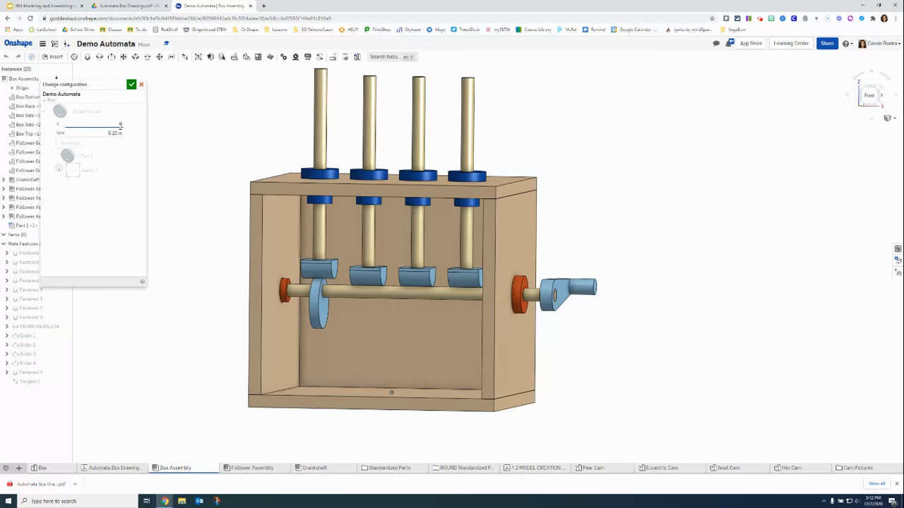
click(71, 144)
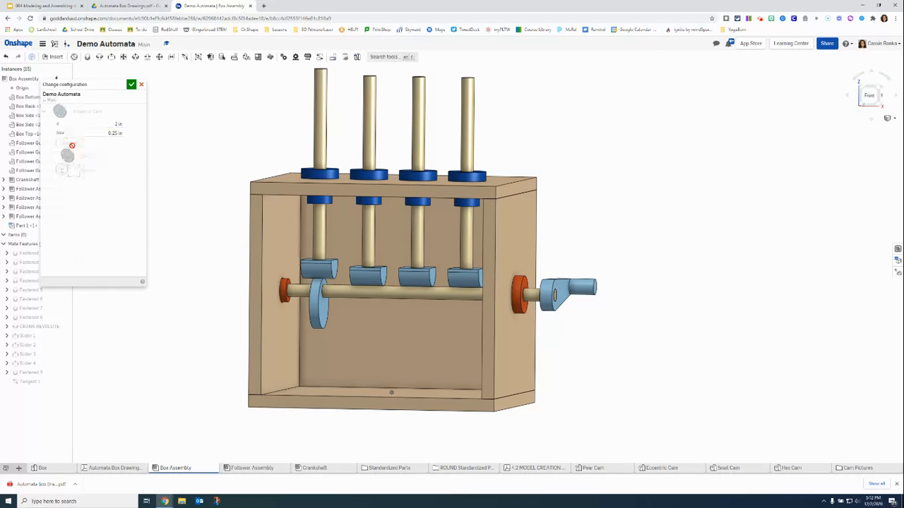
click(131, 87)
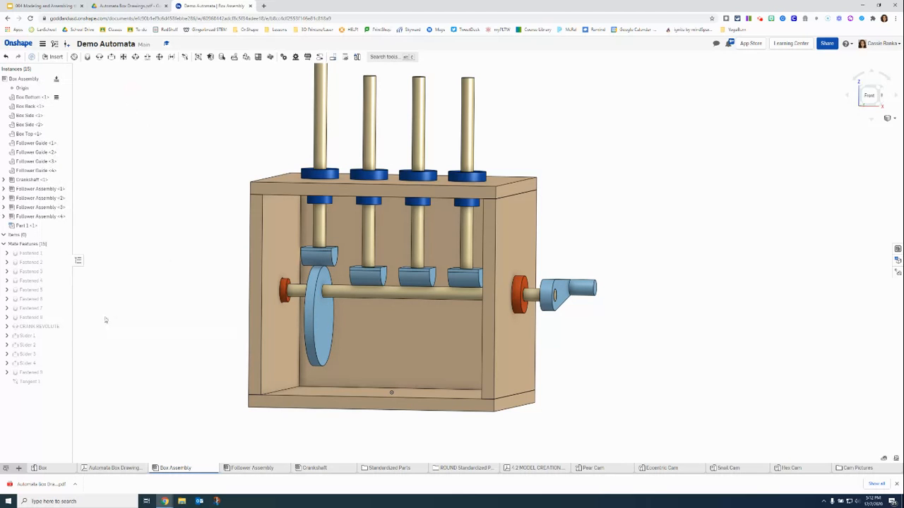
Animate the CRANK REVOLUTE mate with 150 steps and Loop playback to check the larger eccentric cam's motion.
right_click(48, 331)
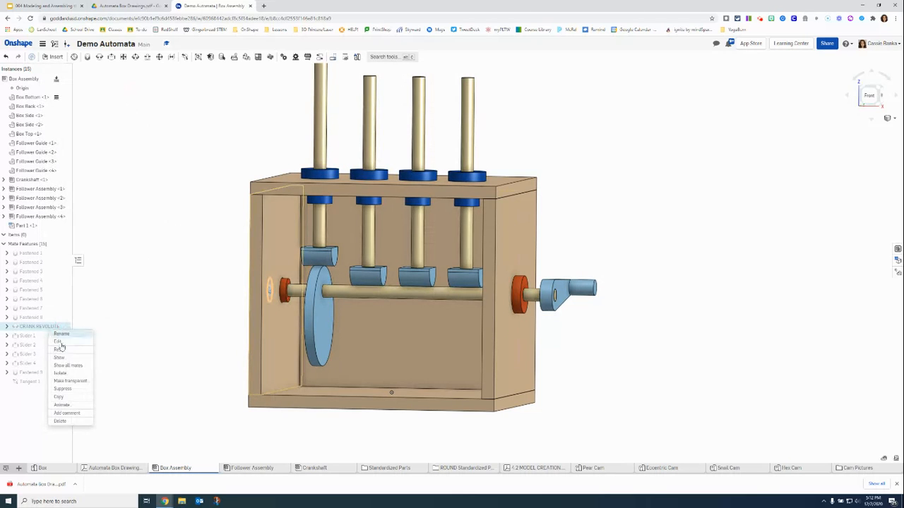
click(61, 405)
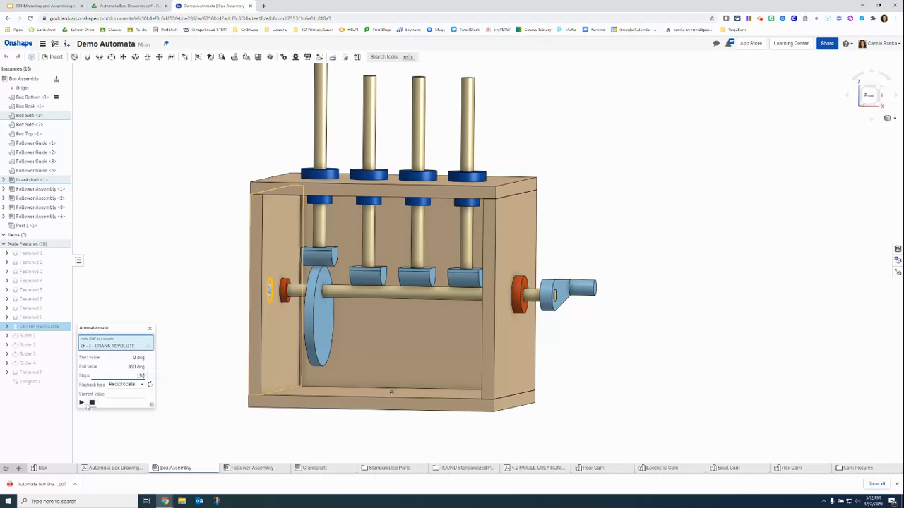
click(120, 385)
click(116, 414)
click(81, 403)
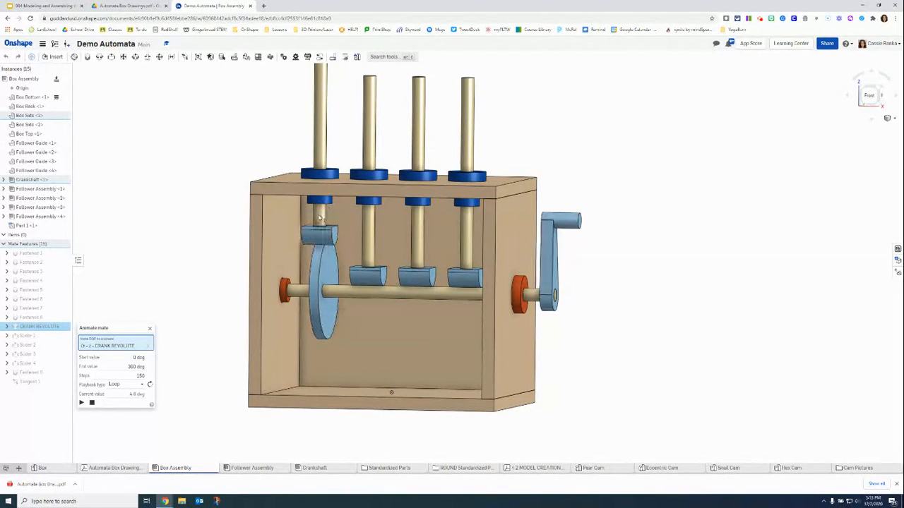
click(149, 328)
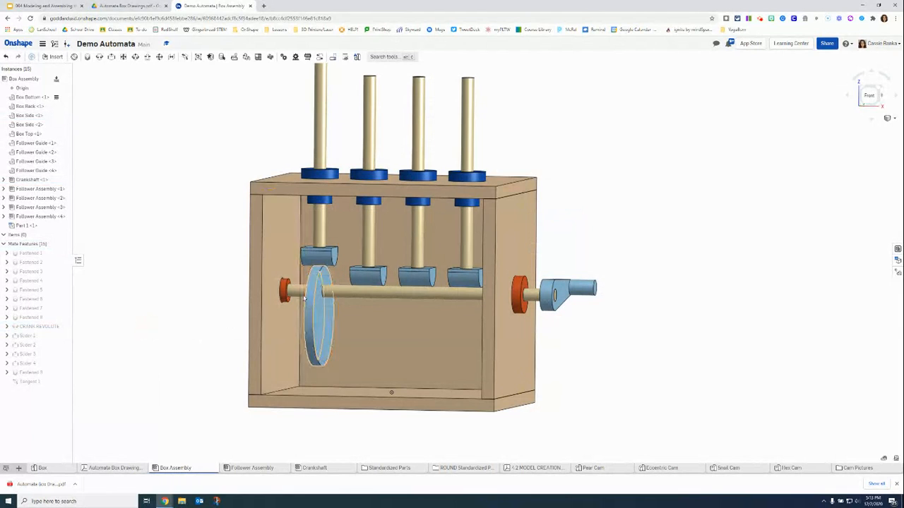
Change the eccentric cam's configuration so that its diameter d is 1.5 in.
right_click(21, 226)
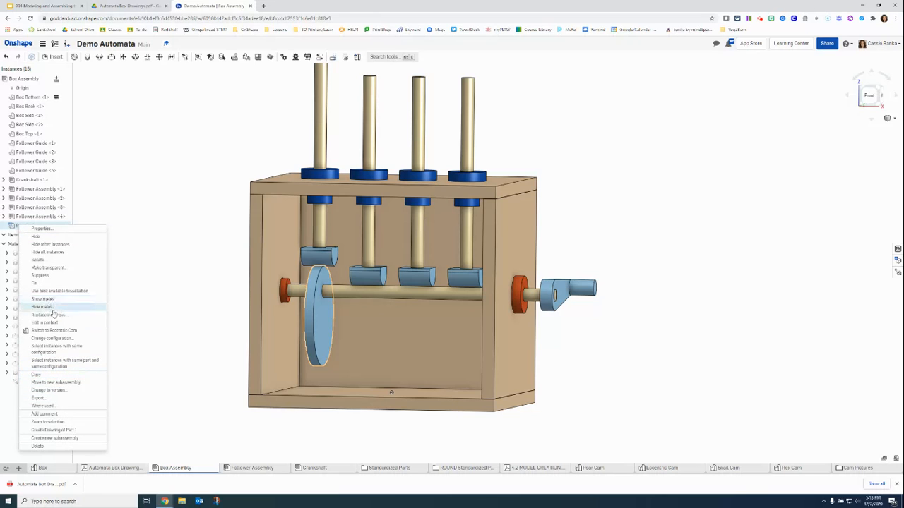
click(51, 338)
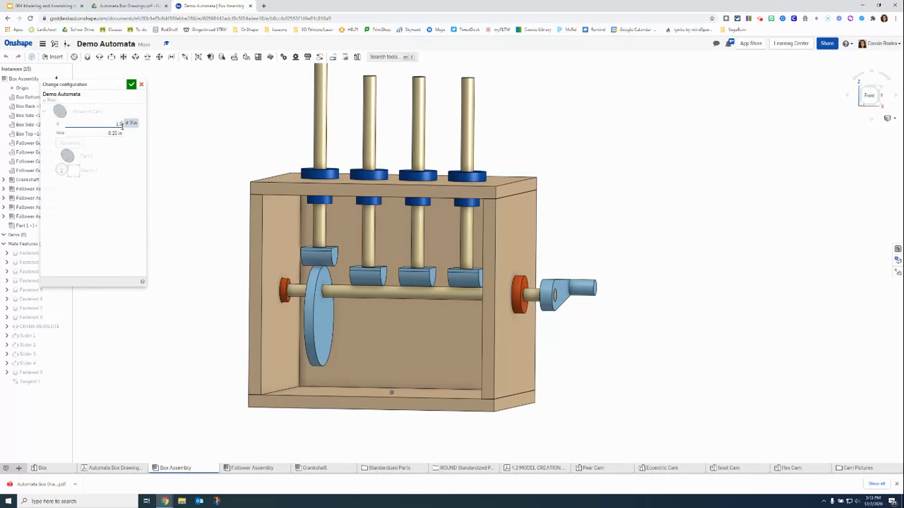
click(131, 85)
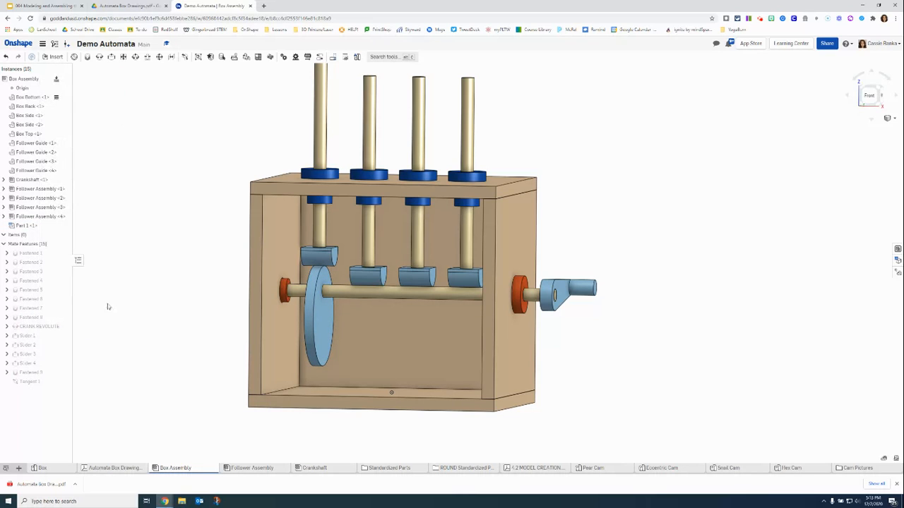
Play the CRANK REVOLUTE animation with Reciprocate playback to check how the 1.5 in eccentric cam moves its follower.
right_click(42, 327)
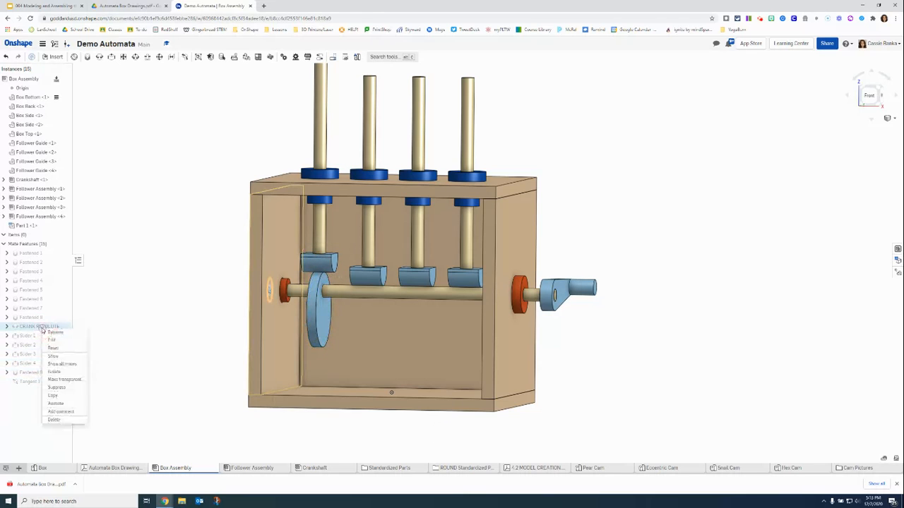
click(65, 404)
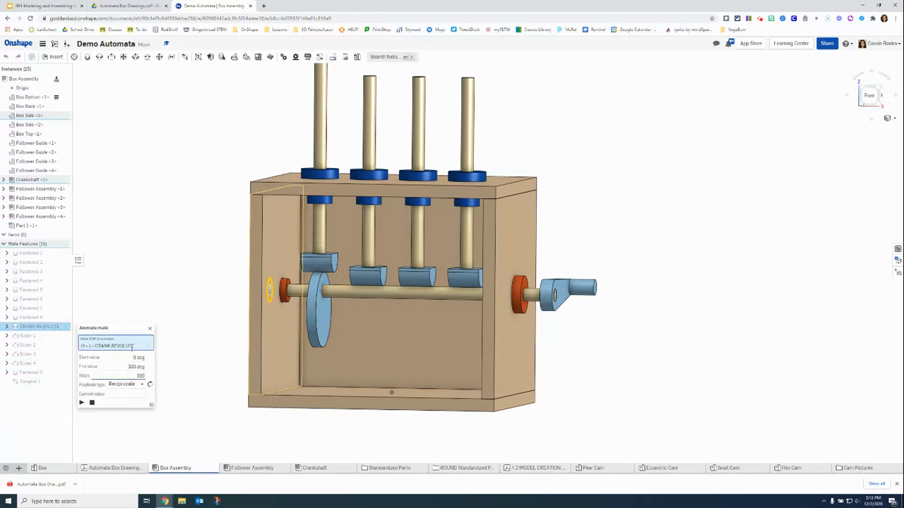
click(92, 402)
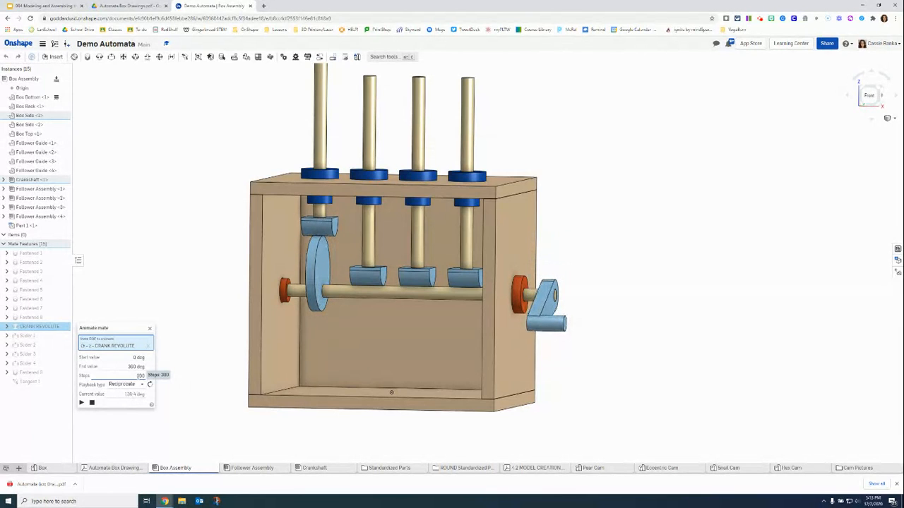
click(149, 329)
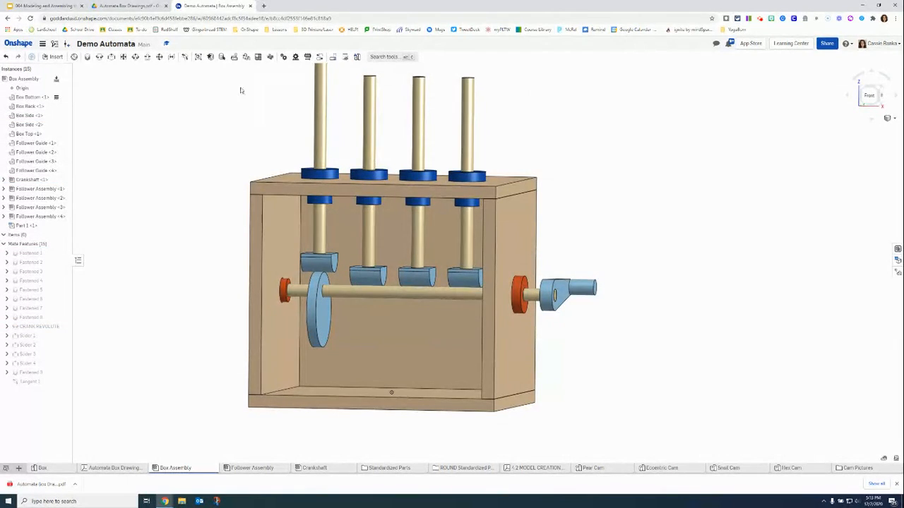
Insert one Pear Cam from the current document's part studios and place it beside the box on the crank side.
click(53, 57)
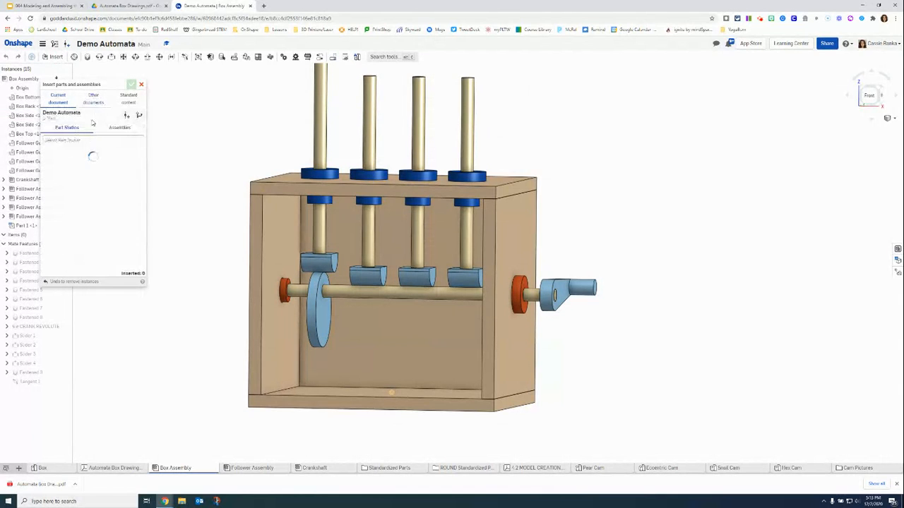
scroll(100, 234, down, 5)
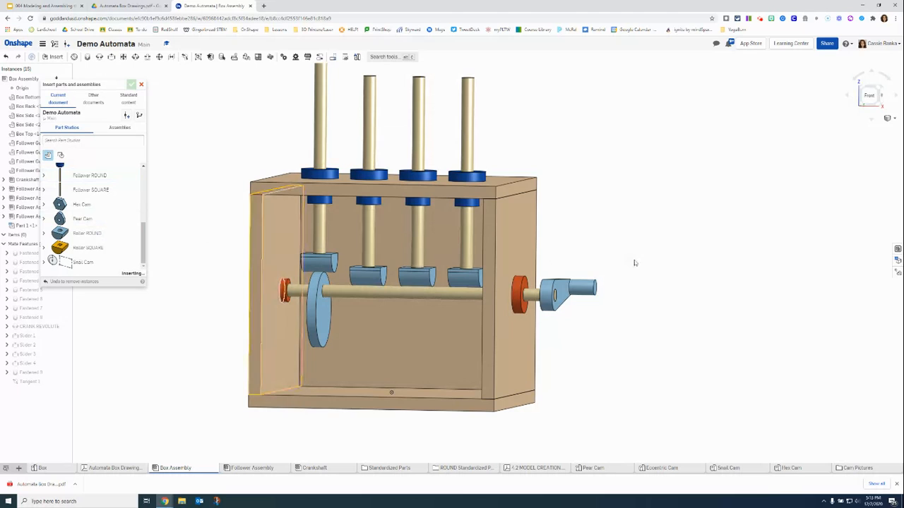
click(769, 266)
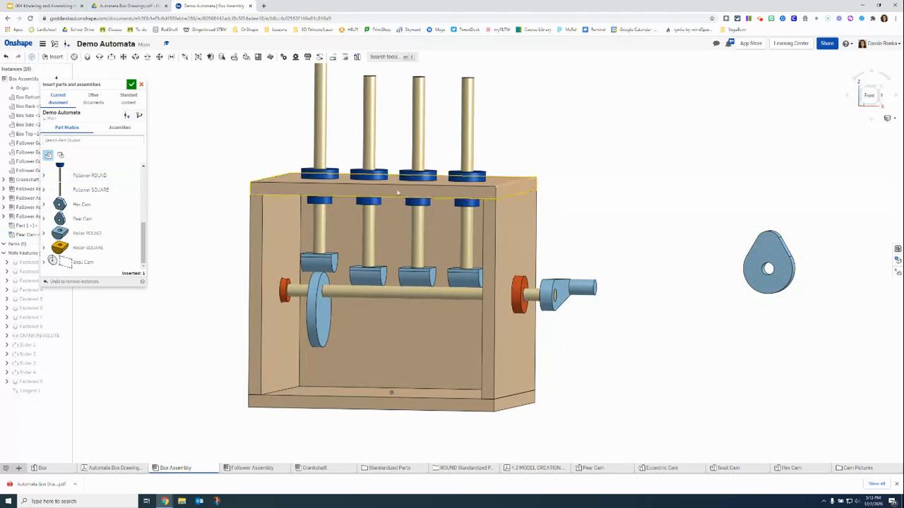
click(132, 84)
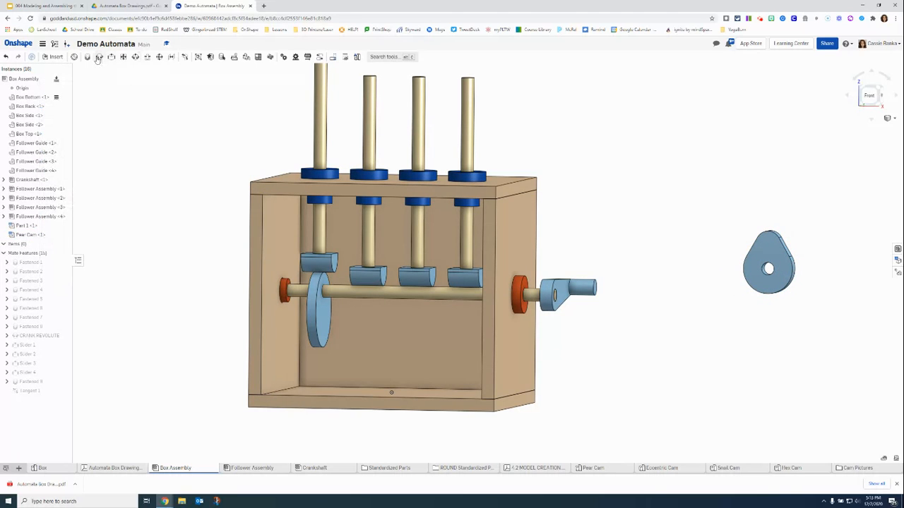
Add a Fastened mate between the centre of the pear cam's hole and the centre of the axle's end opposite the crank.
click(87, 58)
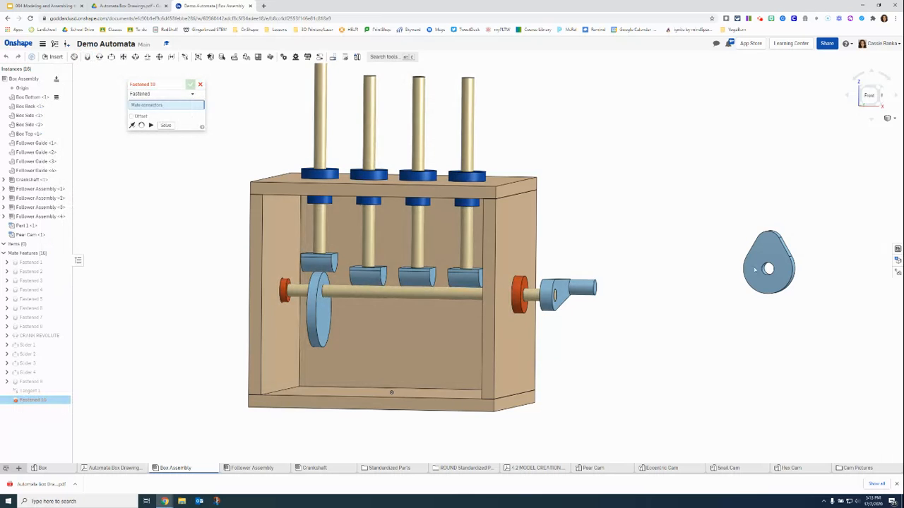
scroll(768, 268, up, 5)
scroll(768, 268, up, 3)
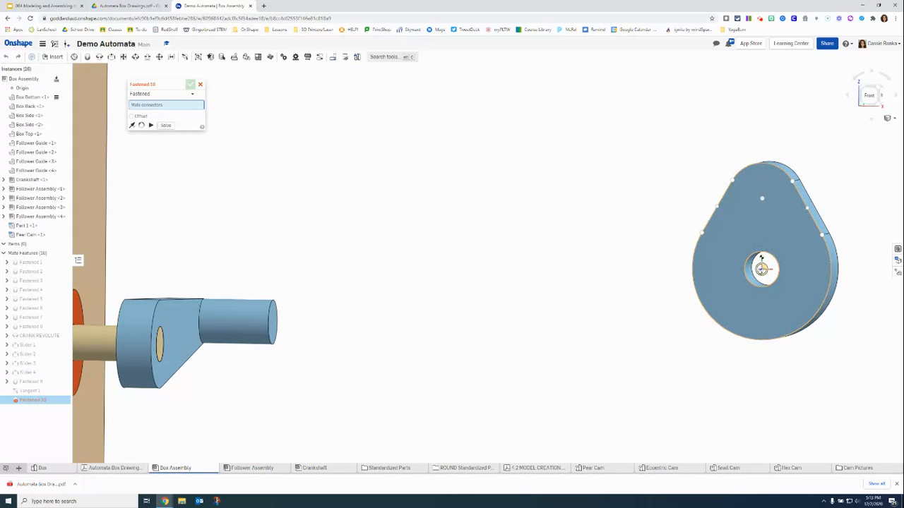
click(761, 268)
right_drag(393, 362, 474, 347)
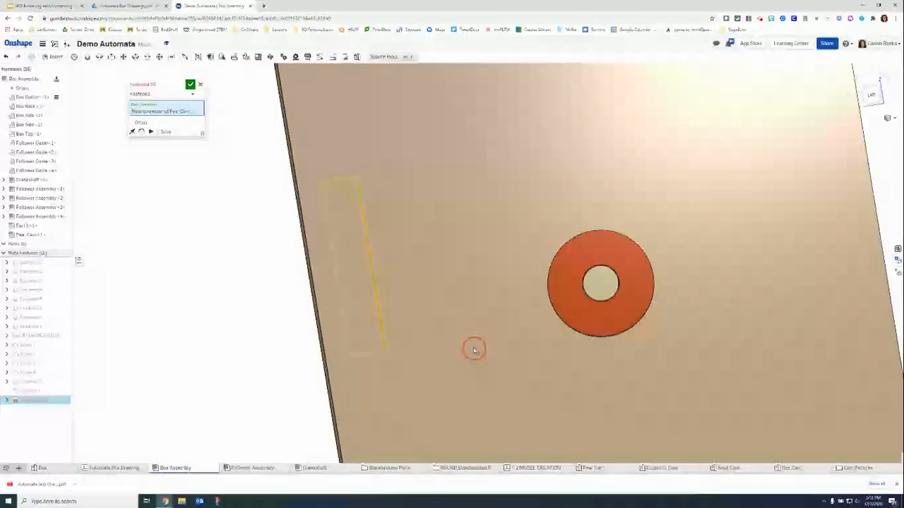
click(600, 284)
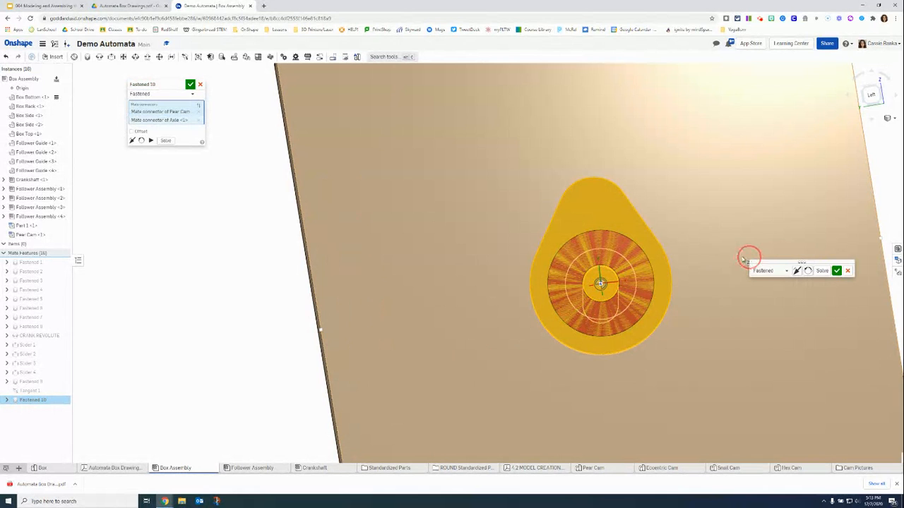
right_drag(260, 247, 168, 259)
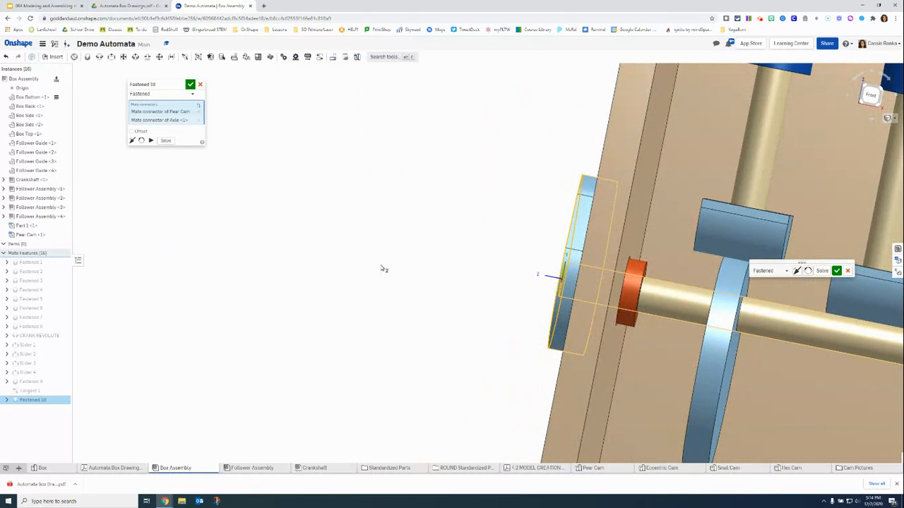
scroll(726, 297, down, 3)
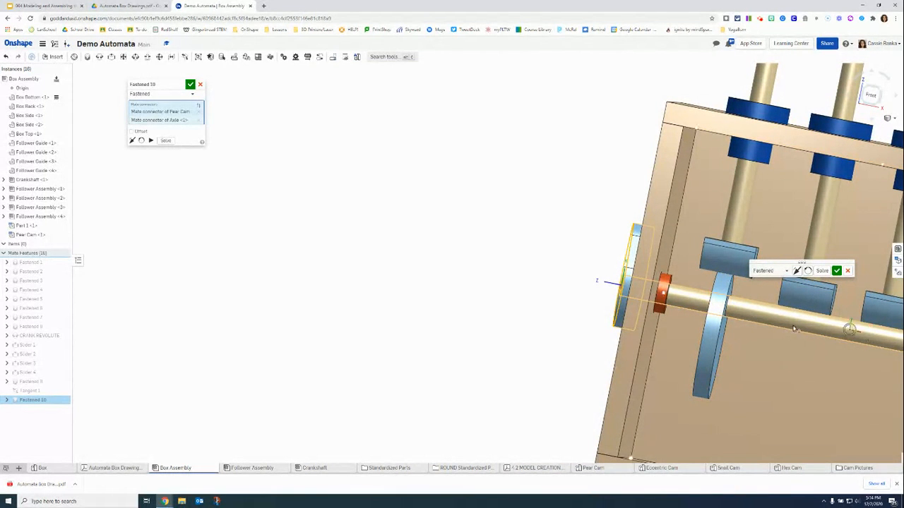
Offset the pear cam's Fastened mate along Z so the cam sits beneath the second follower, and accept the mate.
click(131, 132)
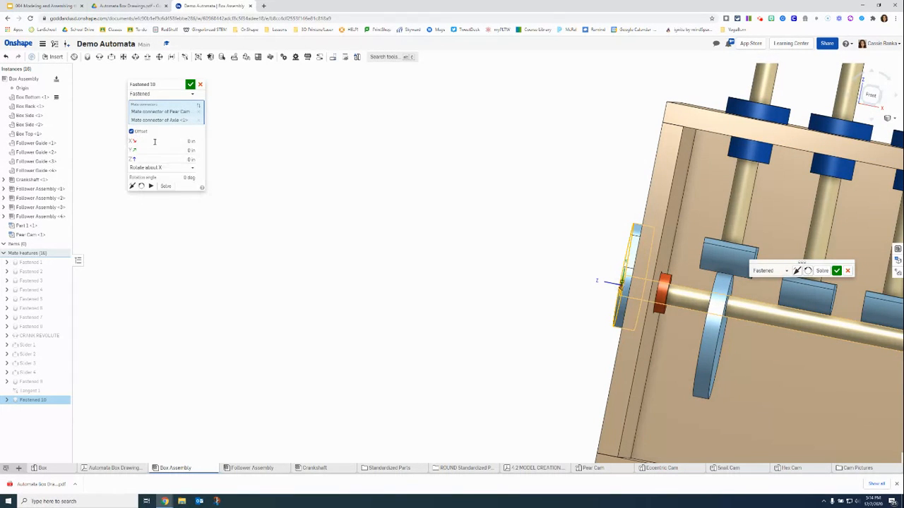
click(190, 159)
click(187, 161)
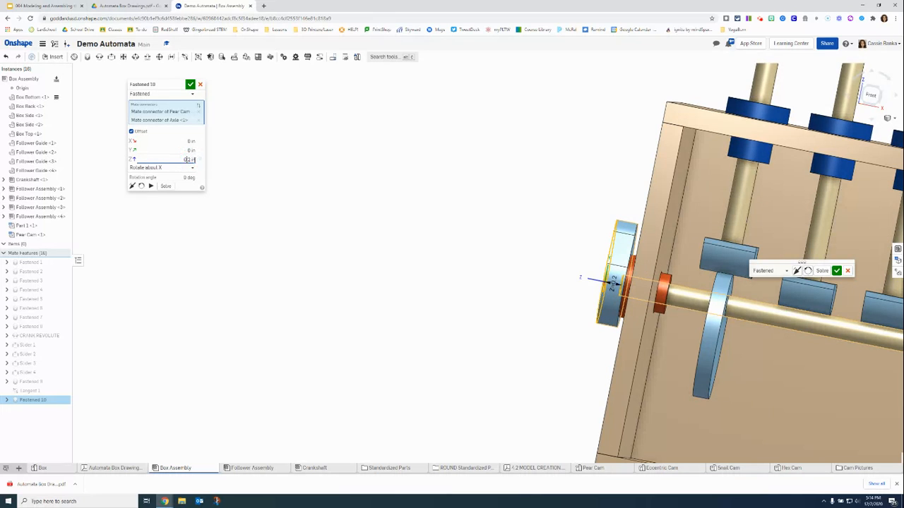
double_click(174, 158)
key(Return)
mouse_move(281, 177)
right_down()
mouse_move(284, 164)
mouse_move(281, 185)
mouse_move(283, 166)
right_up()
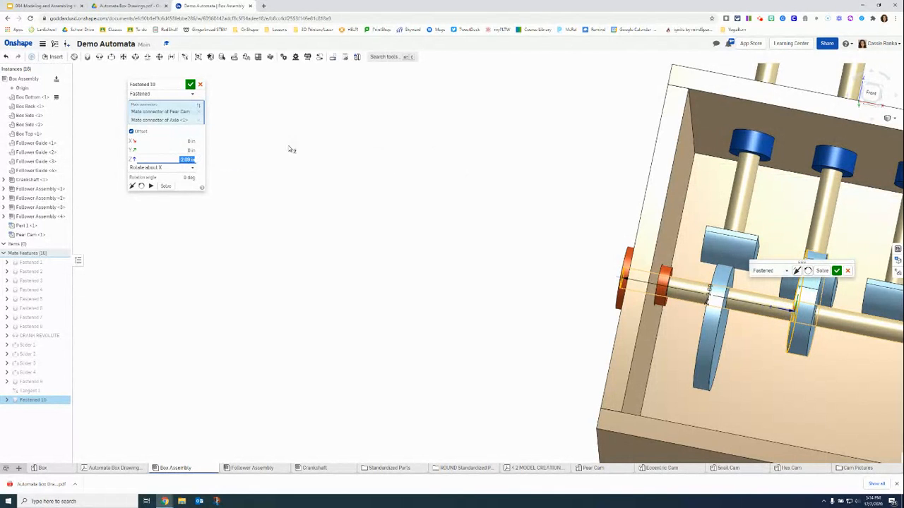
click(166, 186)
click(190, 86)
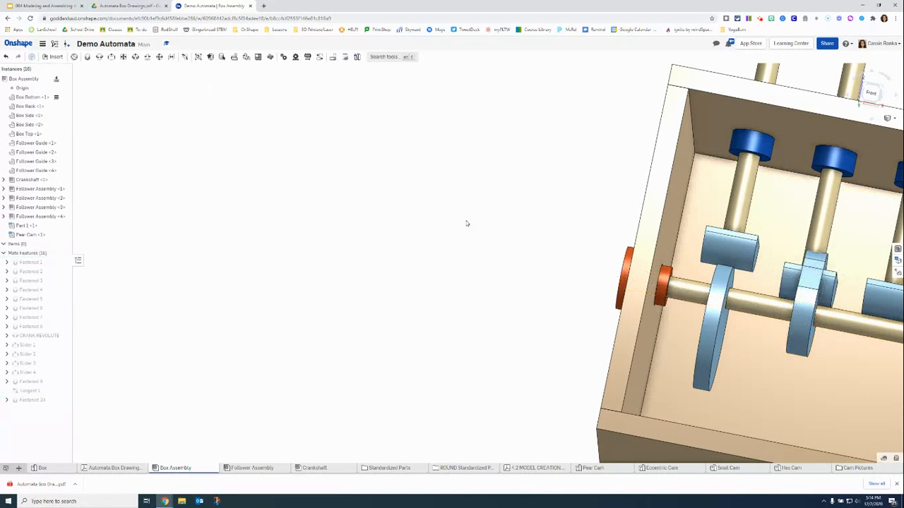
Raise the second follower assembly until its roller is clear of the pear cam.
middle_drag(415, 194, 236, 231)
scroll(443, 251, down, 5)
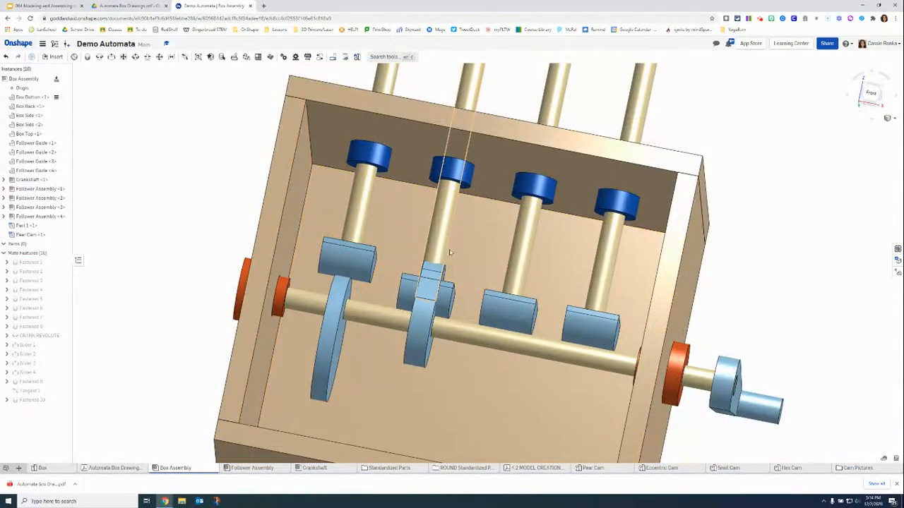
drag(438, 242, 451, 195)
right_drag(698, 252, 689, 272)
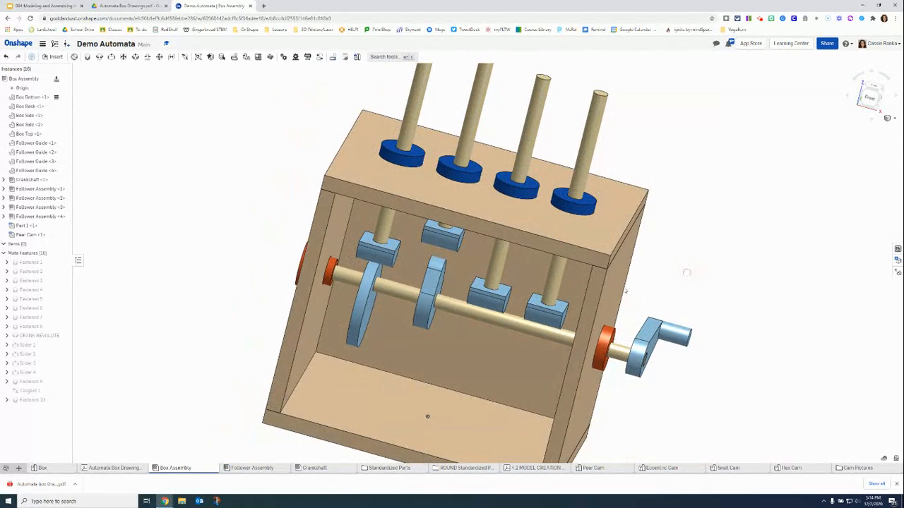
Rotate the pear cam together with the crankshaft until its narrow end points down, and inspect the cam's curved outer face.
mouse_move(428, 284)
mouse_down()
mouse_move(426, 302)
mouse_move(433, 280)
mouse_up()
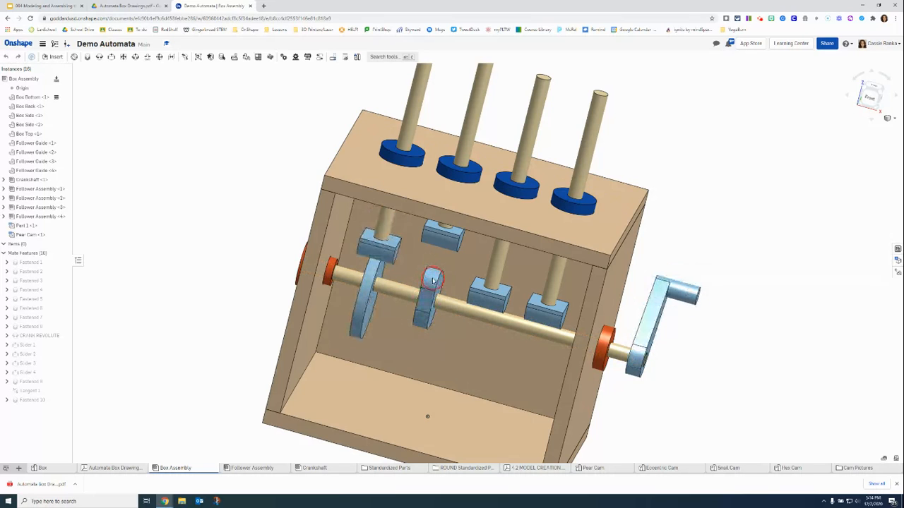
mouse_move(427, 315)
mouse_down()
mouse_move(433, 302)
mouse_move(420, 323)
mouse_up()
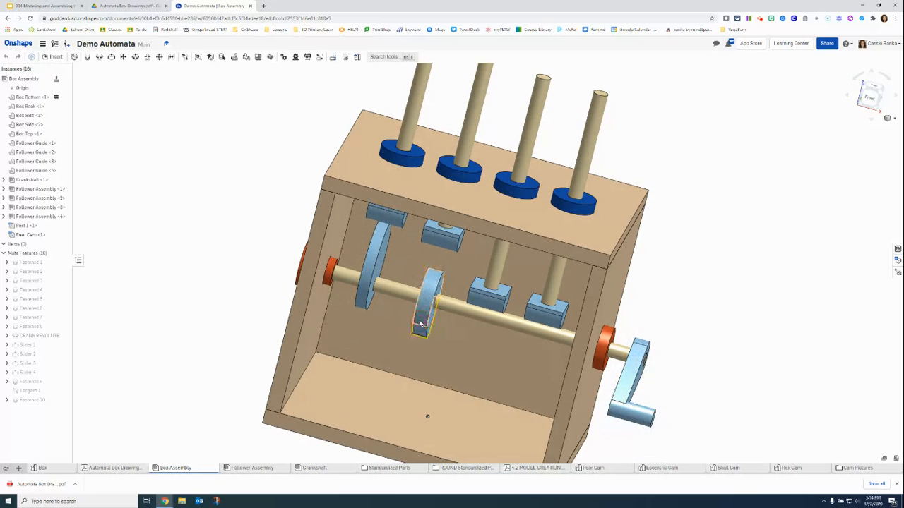
scroll(734, 291, up, 2)
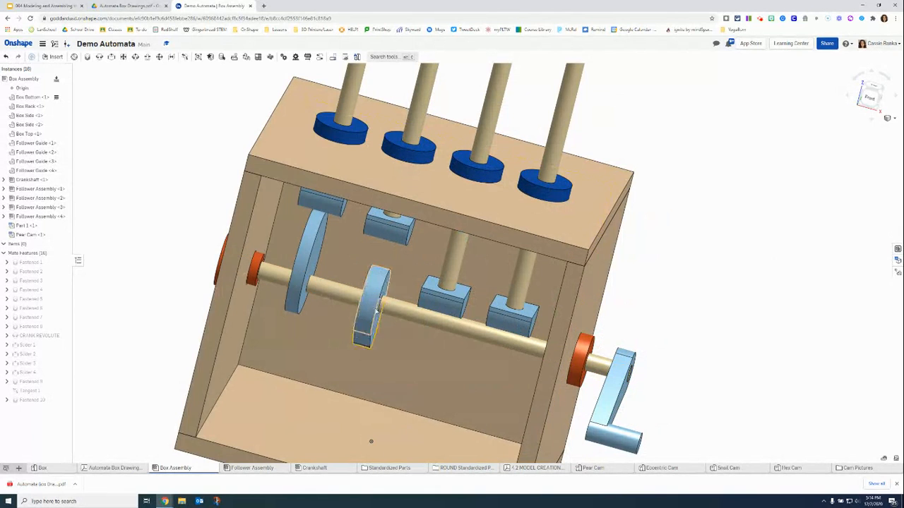
click(367, 323)
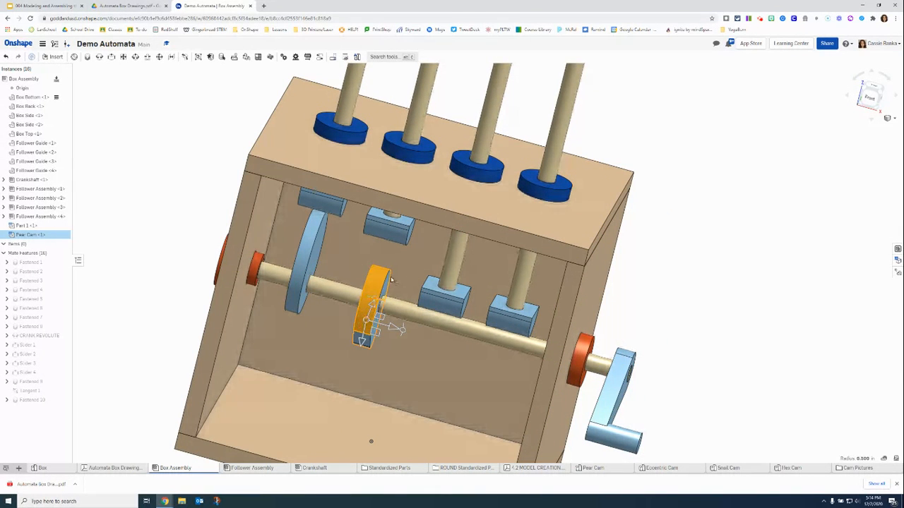
scroll(367, 339, up, 2)
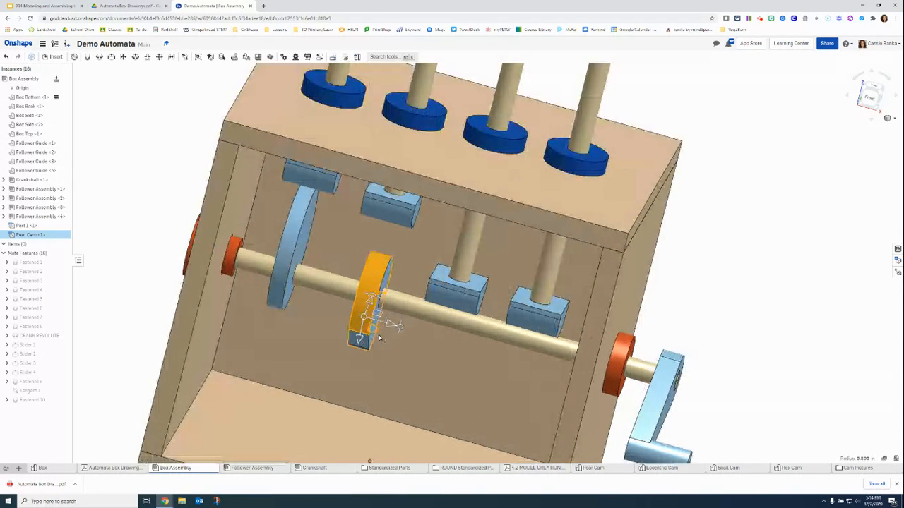
scroll(389, 329, up, 2)
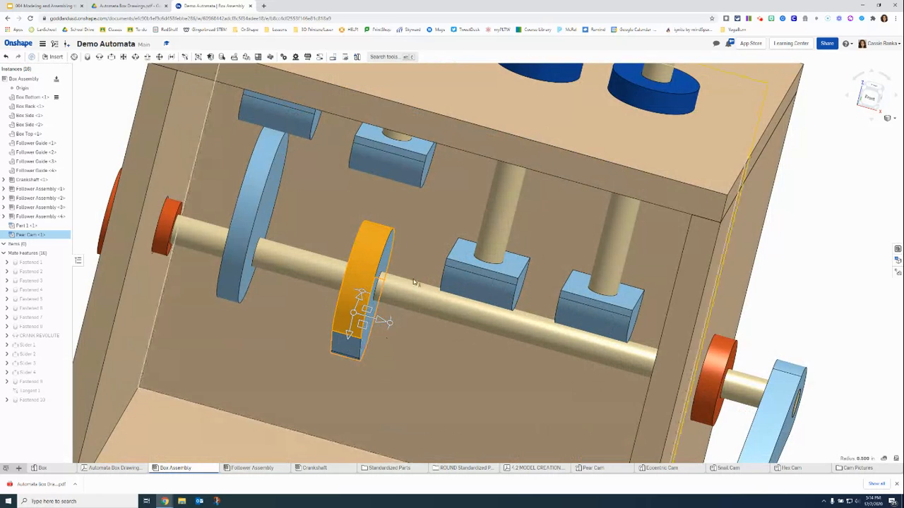
click(837, 264)
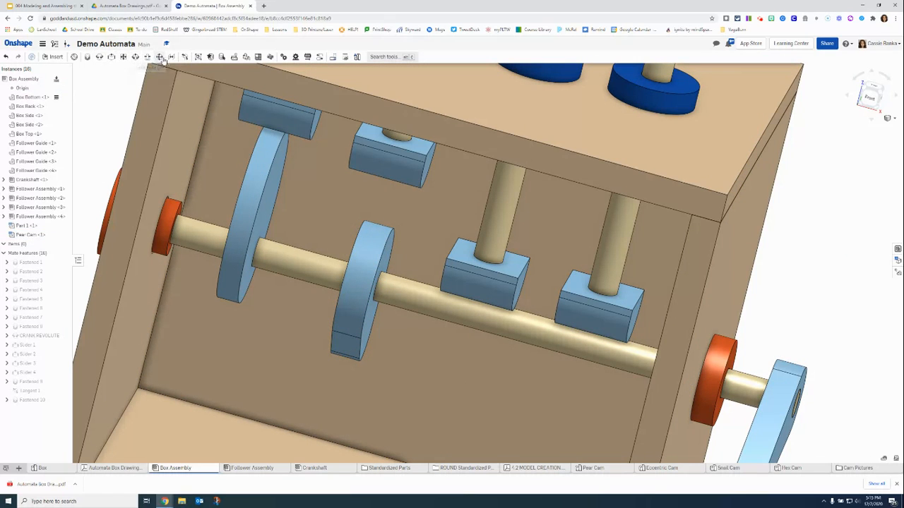
Add a Tangent mate between the bottom edge of the second follower's roller and the pear cam's outer face.
click(424, 185)
click(381, 236)
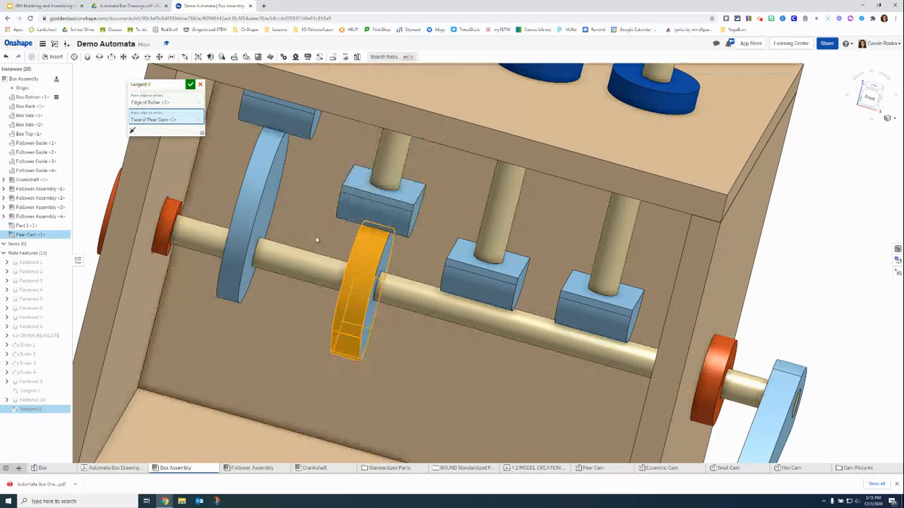
click(190, 84)
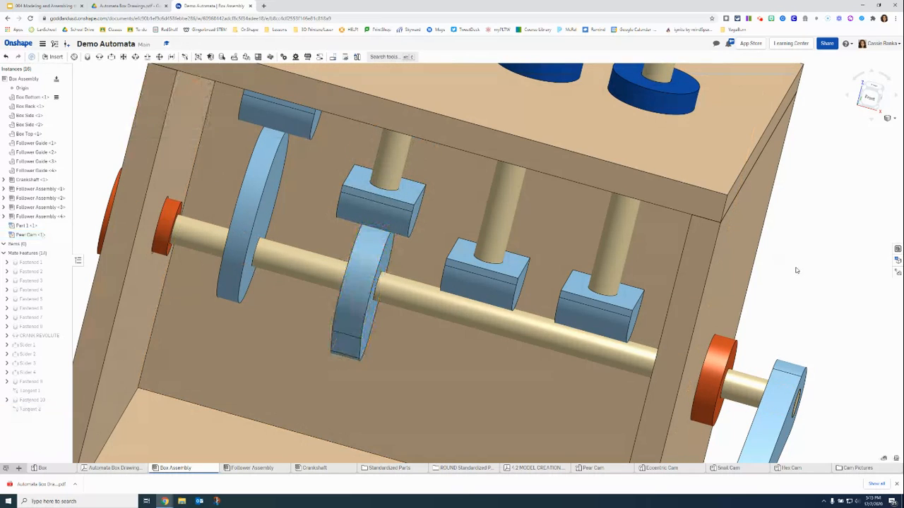
Animate the CRANK REVOLUTE mate from 0 deg in 150 steps with reciprocating playback and watch both followers.
scroll(180, 351, down, 5)
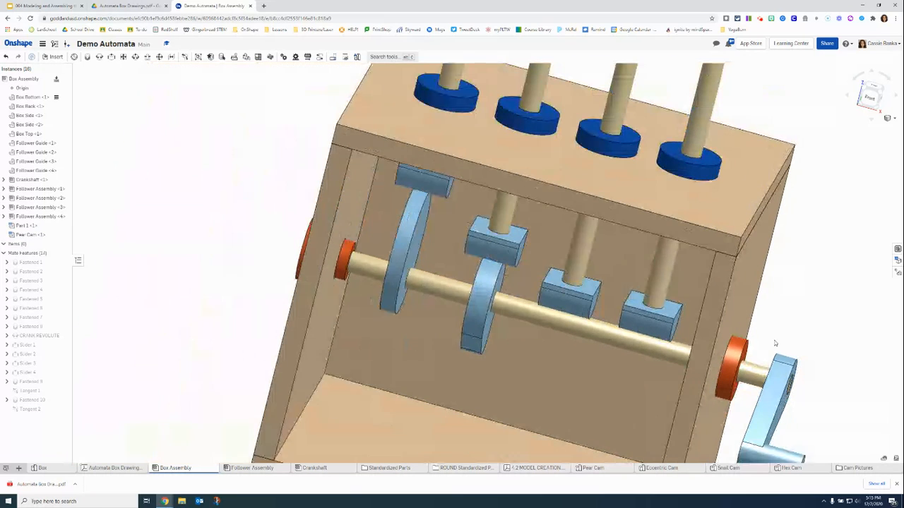
right_click(52, 336)
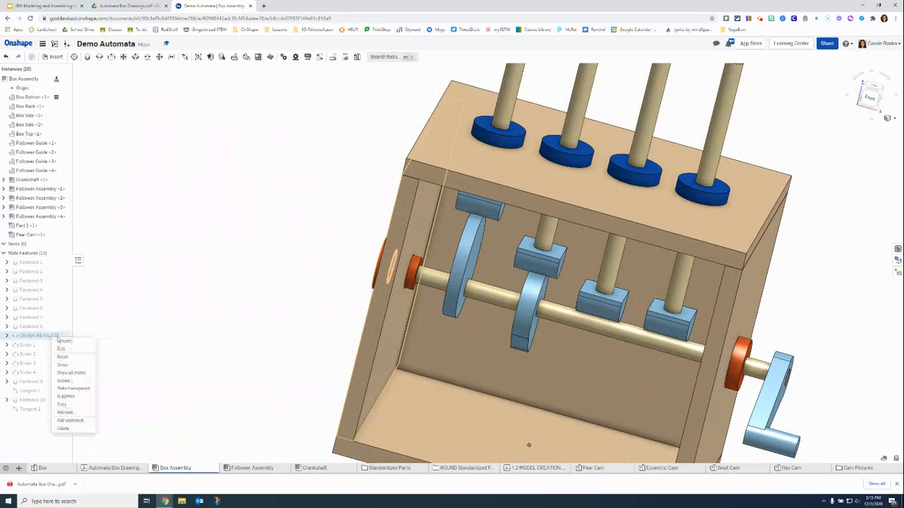
click(66, 412)
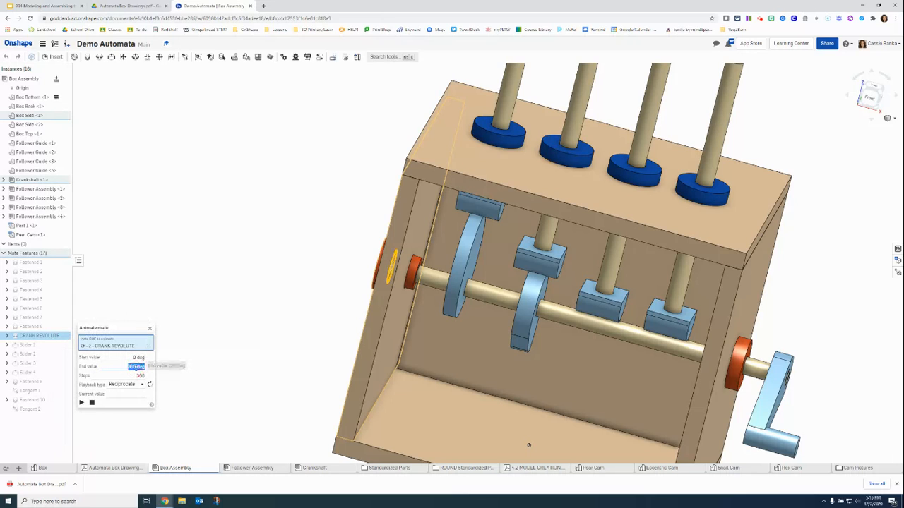
click(138, 375)
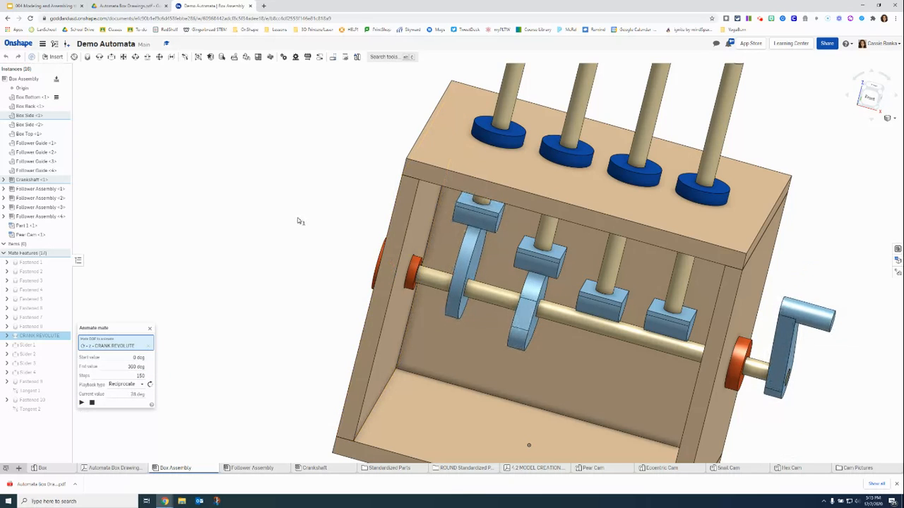
scroll(630, 303, down, 4)
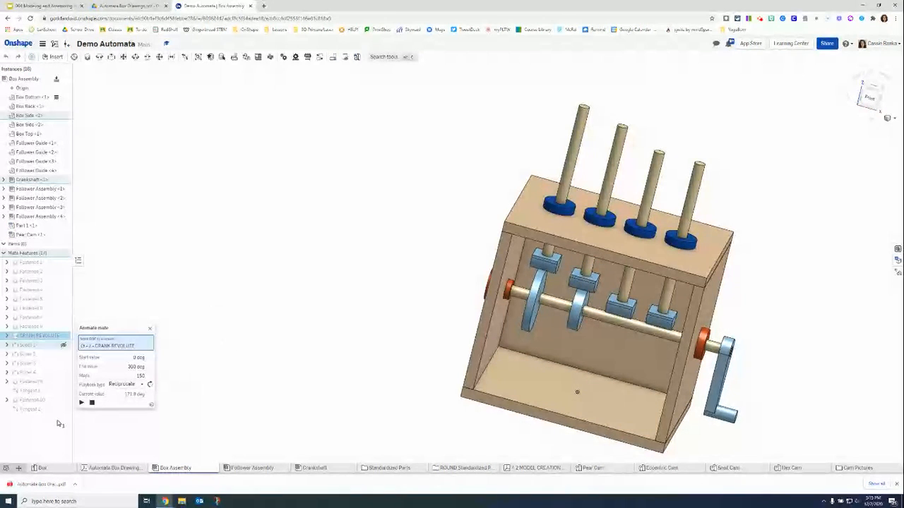
Replay the crank animation with an end value of 720 deg, and close it after watching the motion.
click(136, 367)
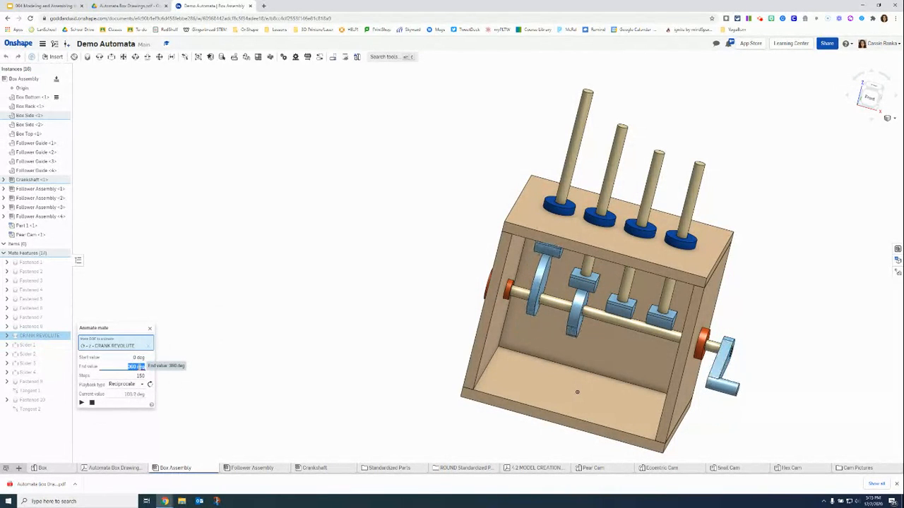
text(720)
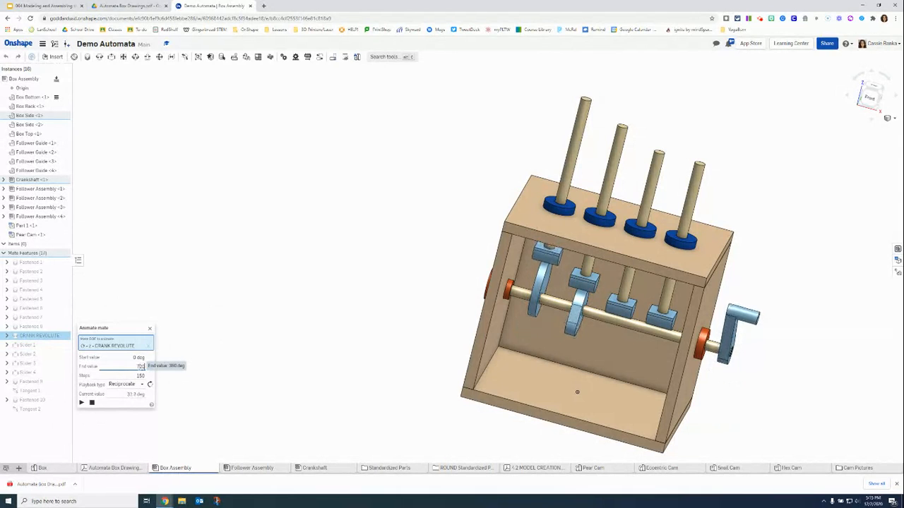
key(Return)
click(81, 403)
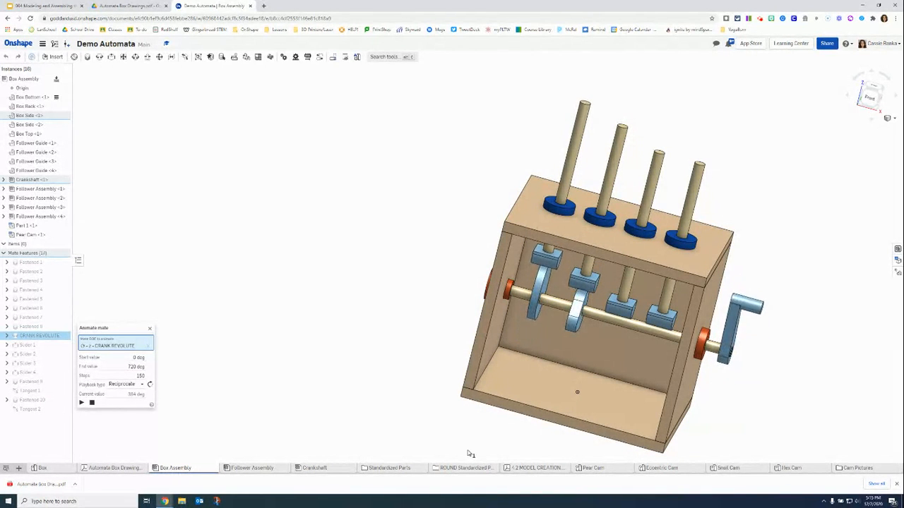
click(150, 329)
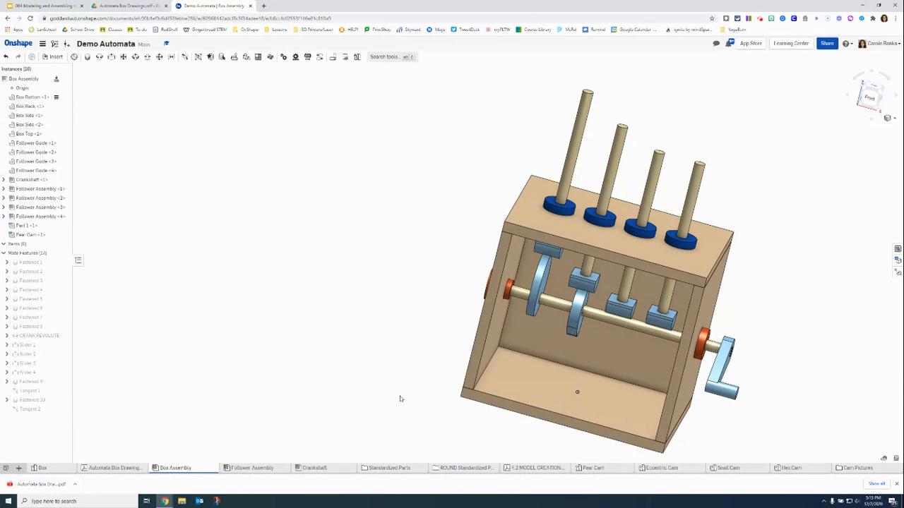
Raise the third follower assembly clear of the axle and insert one Hex Cam from the current document's part studios beside the box.
right_drag(861, 264, 863, 230)
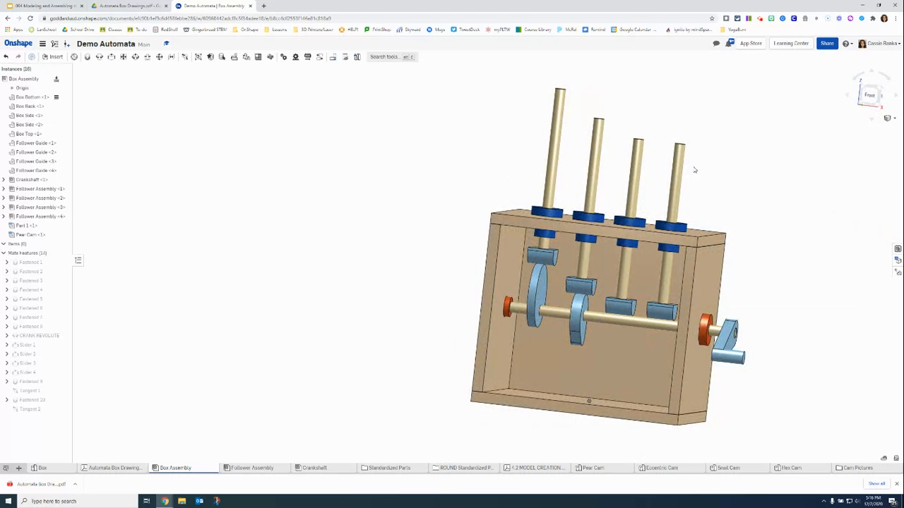
drag(639, 175, 638, 155)
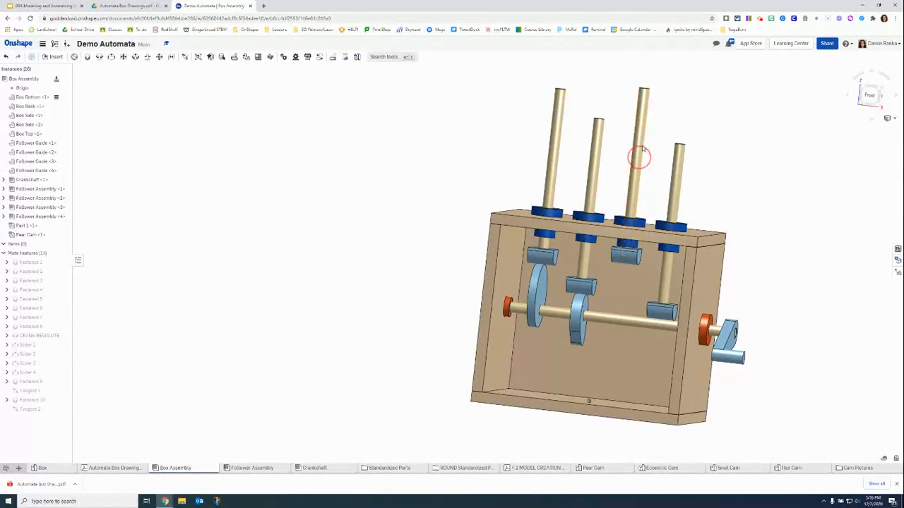
click(52, 57)
scroll(79, 231, down, 3)
click(88, 204)
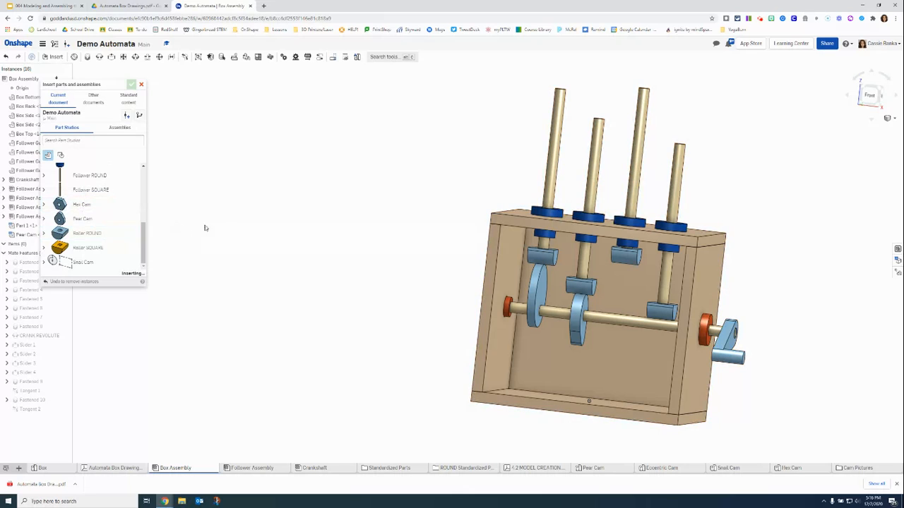
click(326, 218)
click(141, 84)
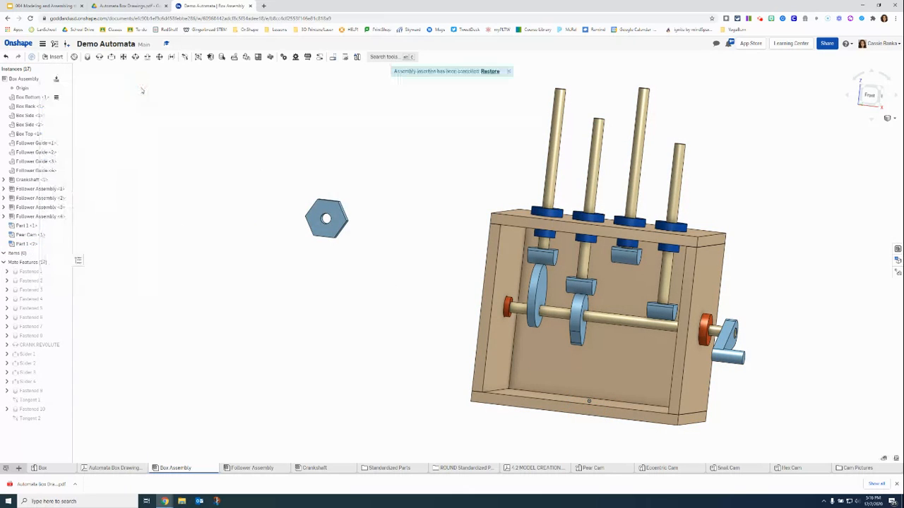
click(489, 72)
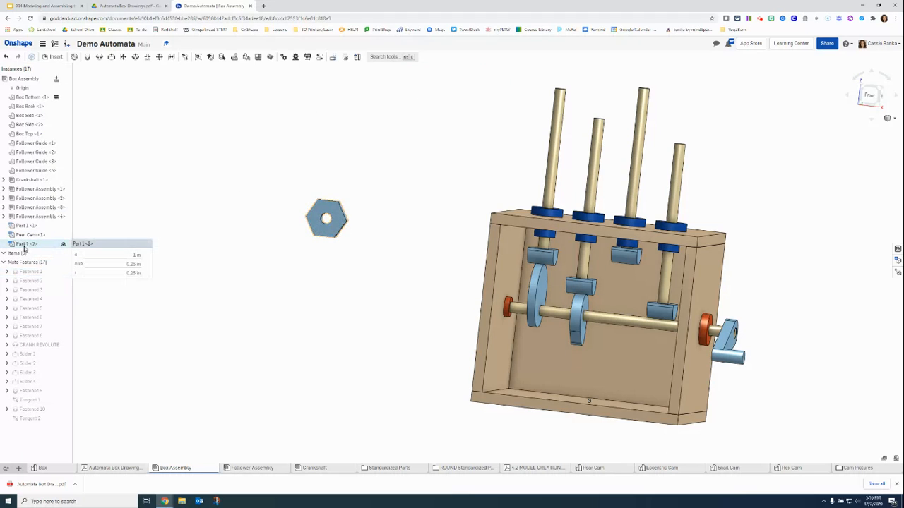
Change the hex cam's configuration so that d is 2 in, generate it and accept.
right_click(24, 245)
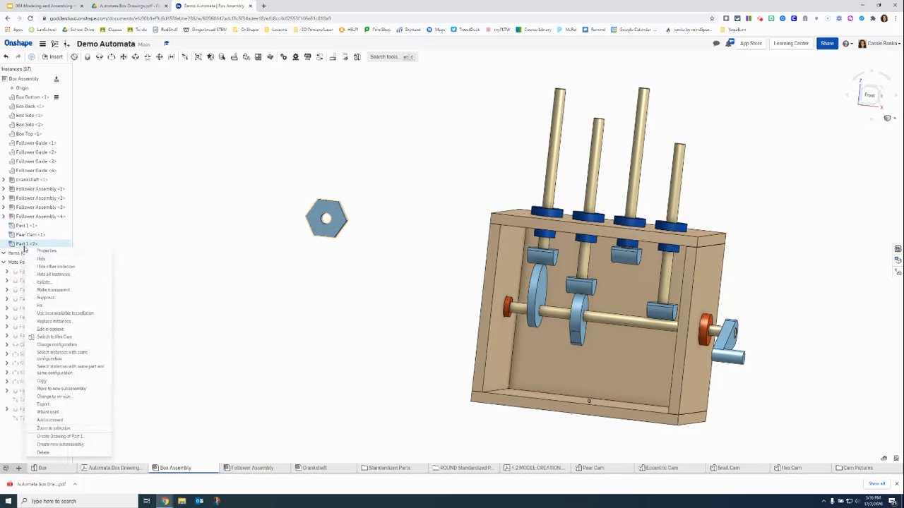
click(57, 345)
click(115, 123)
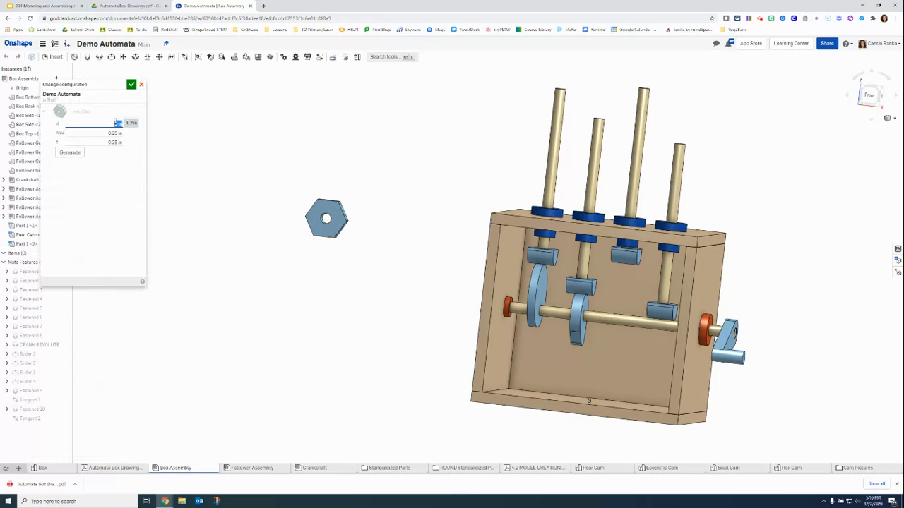
click(70, 152)
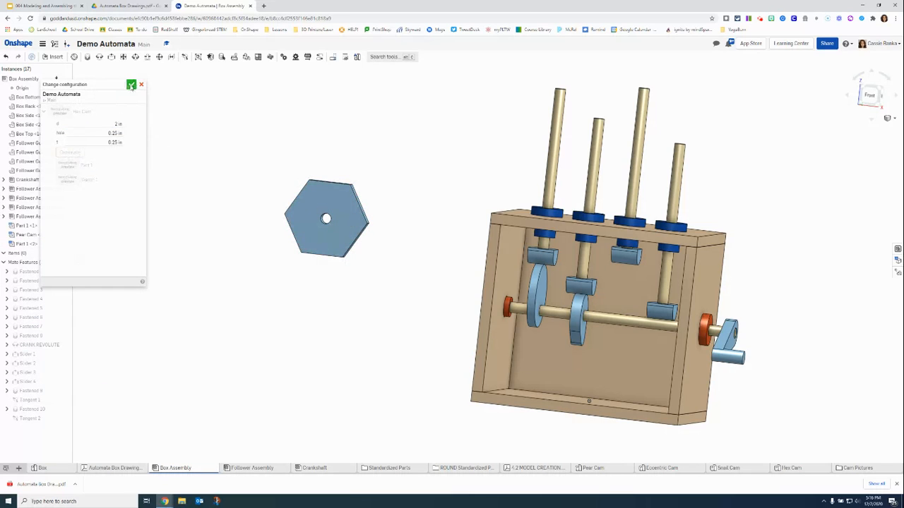
click(130, 85)
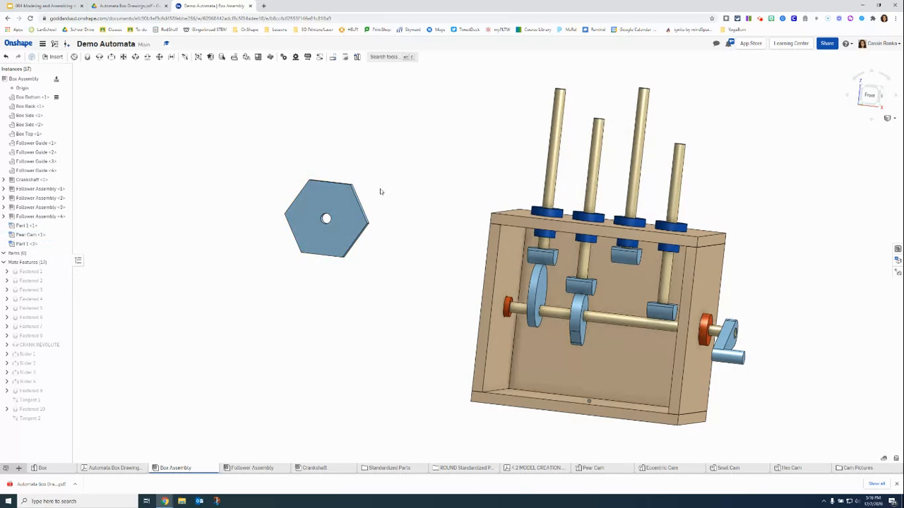
Add a Fastened mate between the centre of the hex cam's hole and the centre of the axle's end opposite the crank.
mouse_move(447, 203)
right_down()
mouse_move(458, 191)
mouse_move(452, 200)
right_up()
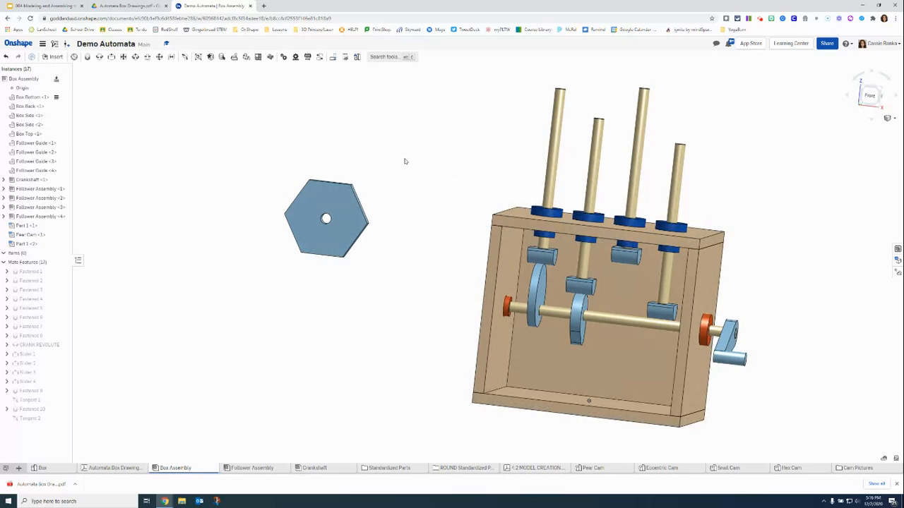
click(87, 57)
scroll(325, 218, up, 3)
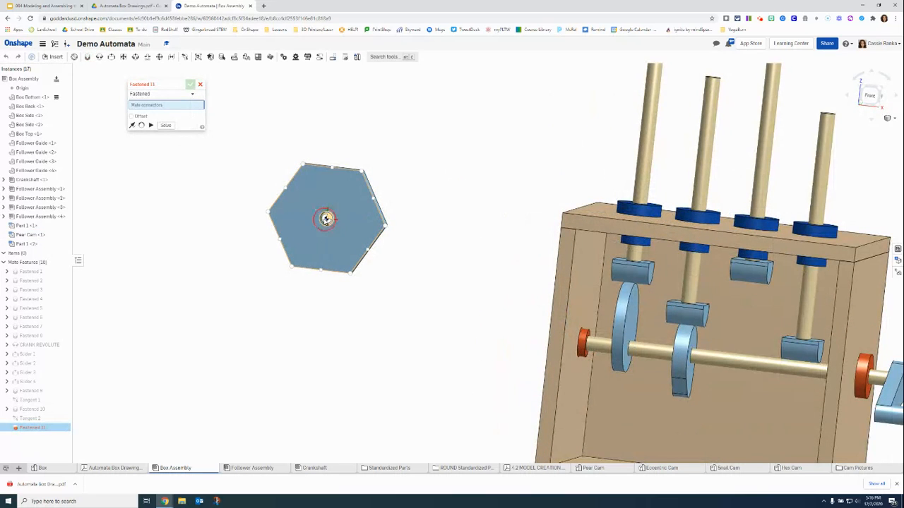
click(325, 218)
right_drag(482, 301, 521, 321)
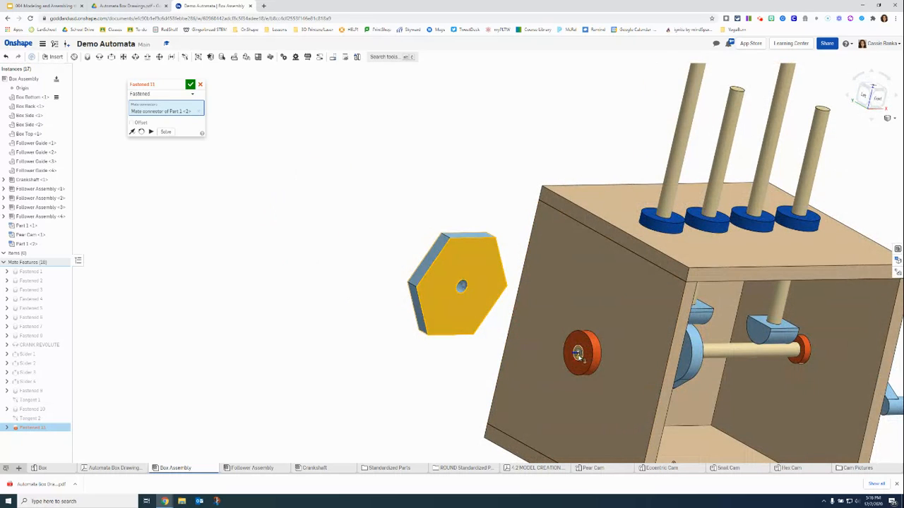
click(580, 355)
Offset the hex cam's Fastened mate along Z so the cam sits beneath the third follower.
right_drag(483, 405, 456, 384)
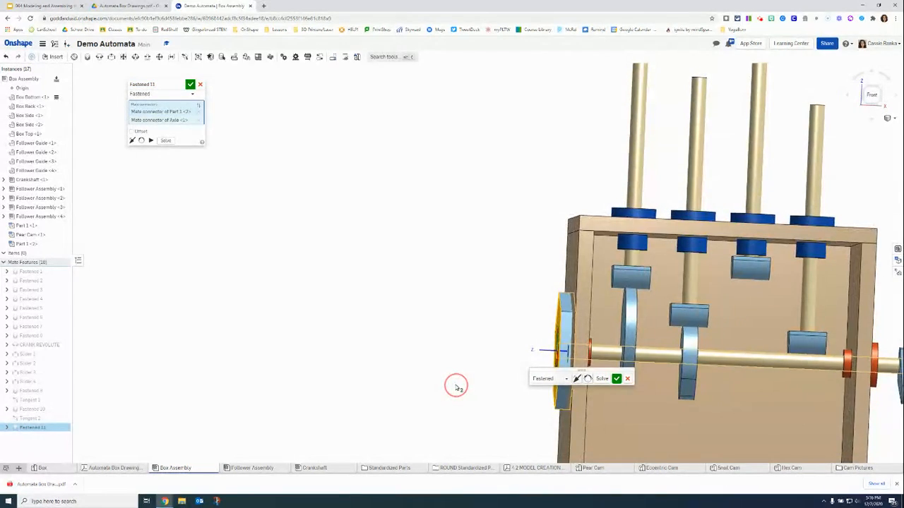
click(132, 131)
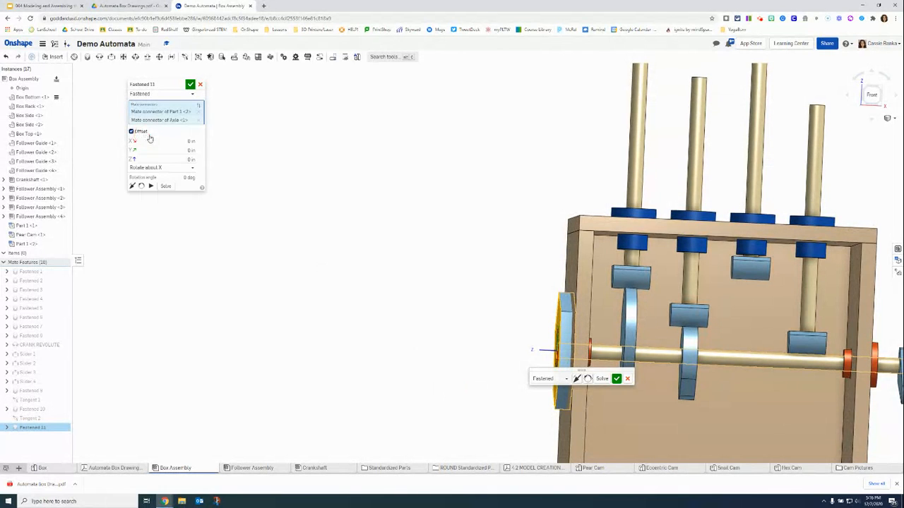
click(191, 159)
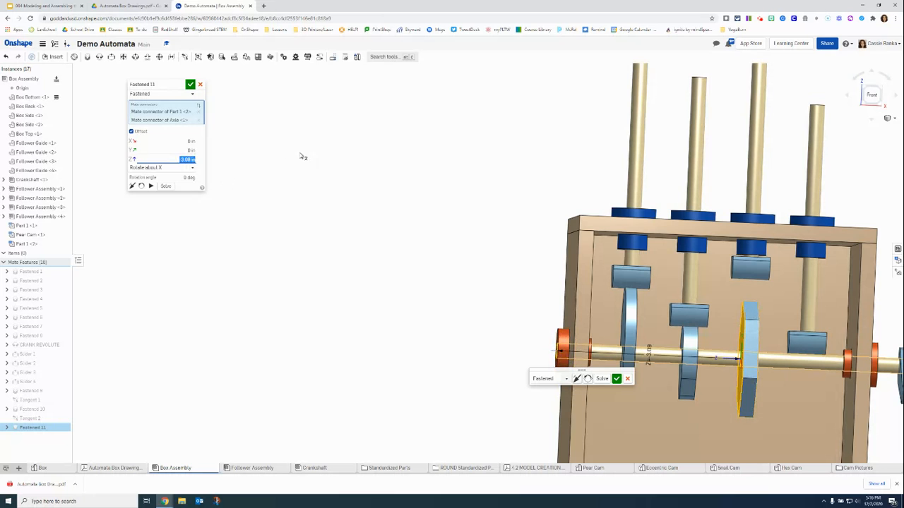
Reorient the hex cam around the axle in quarter turns within its Fastened mate.
right_drag(540, 254, 475, 246)
click(587, 379)
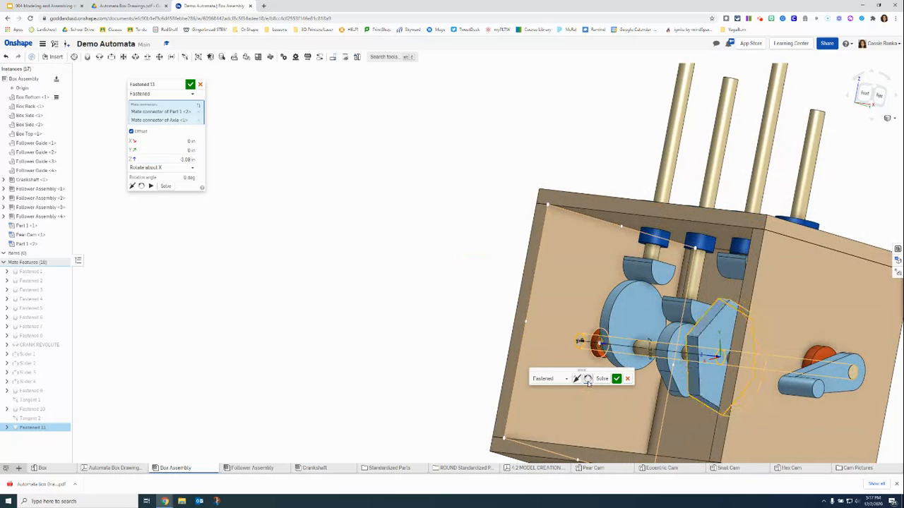
click(587, 380)
click(588, 382)
click(588, 382)
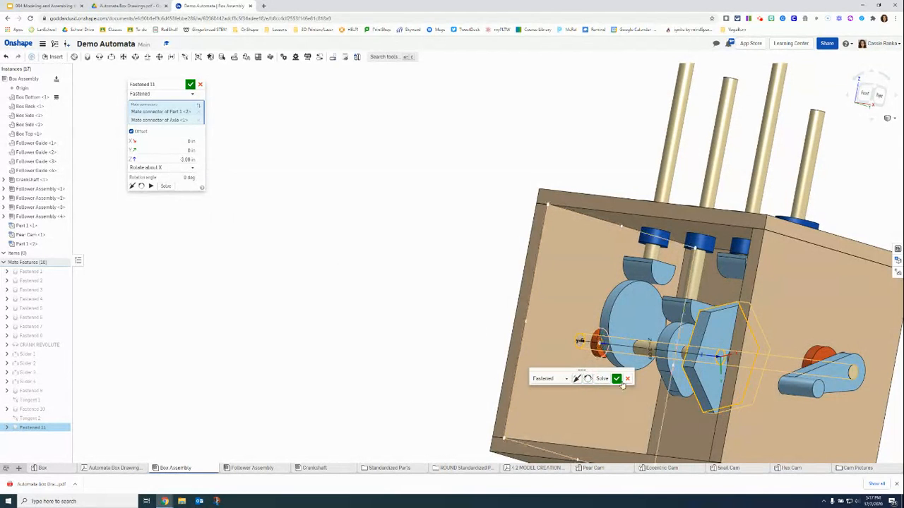
Try rotating the hex cam about X within its Fastened mate.
click(170, 169)
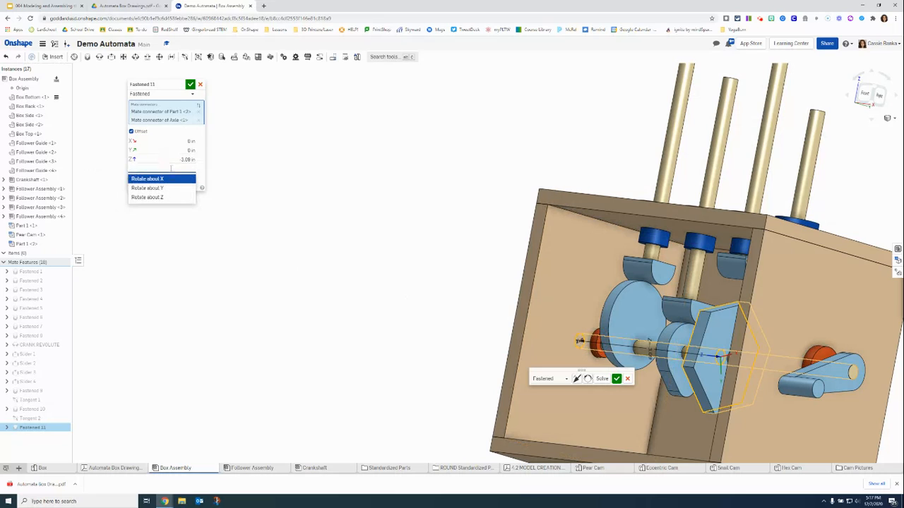
click(162, 178)
click(188, 177)
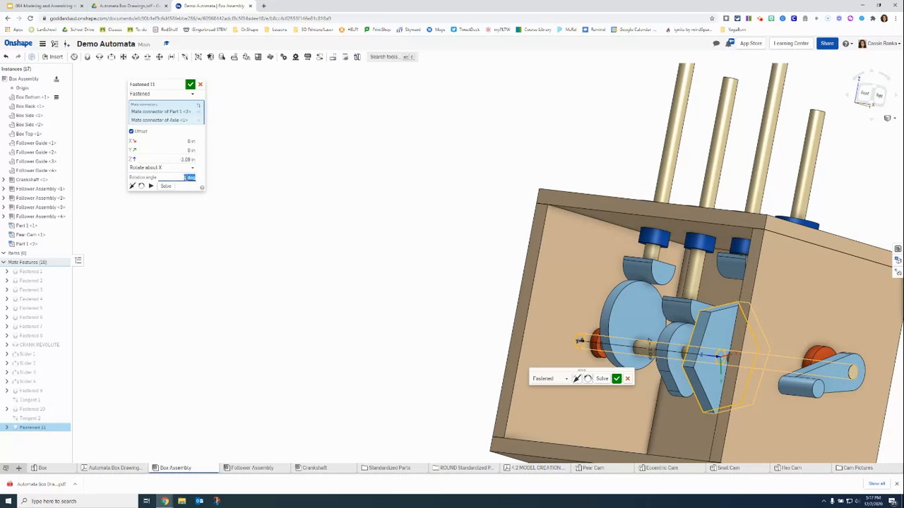
key(Return)
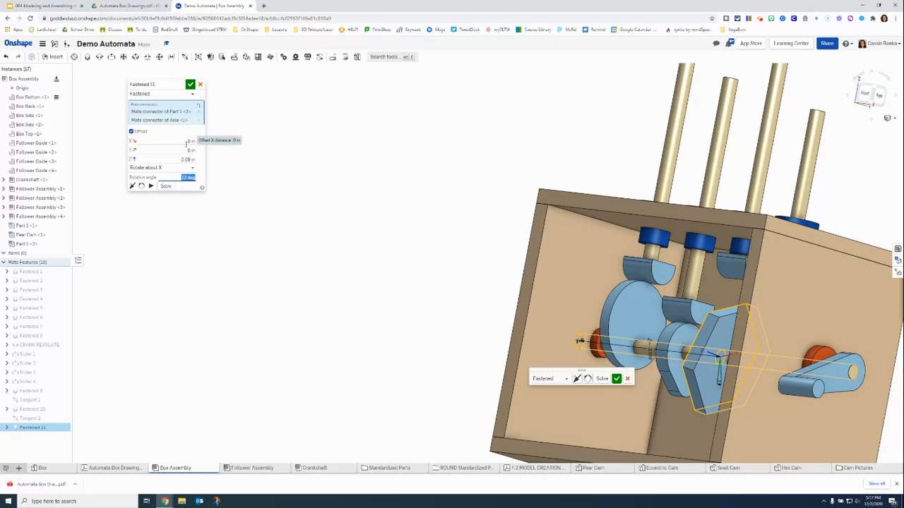
right_drag(222, 191, 234, 191)
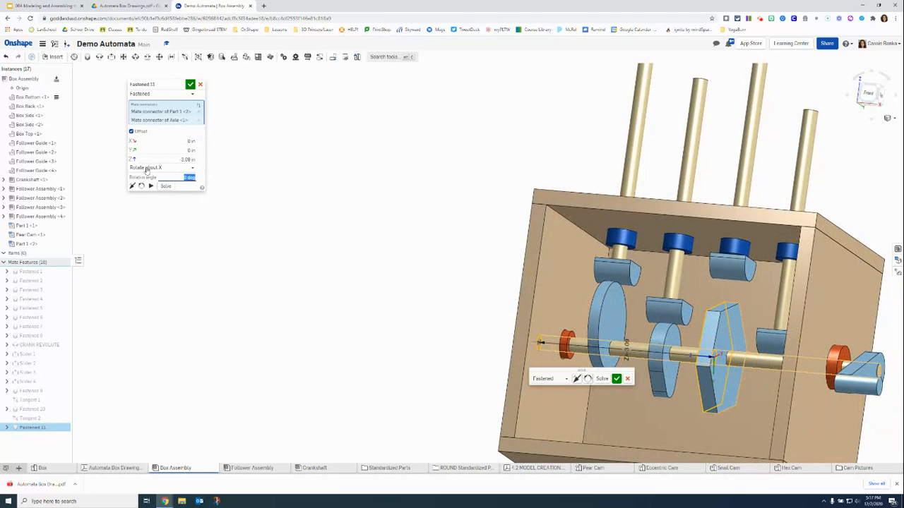
Set a rotation angle about Z for the hex cam's Fastened mate and accept it.
click(165, 168)
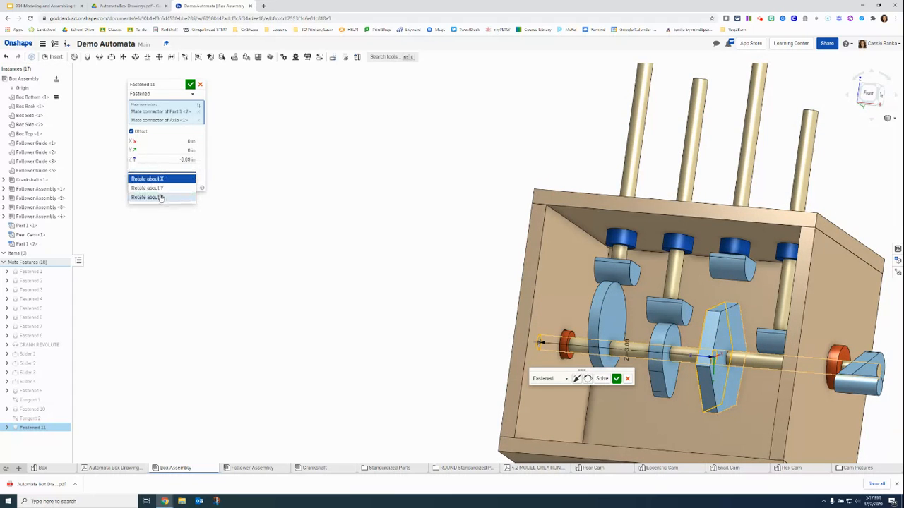
click(162, 191)
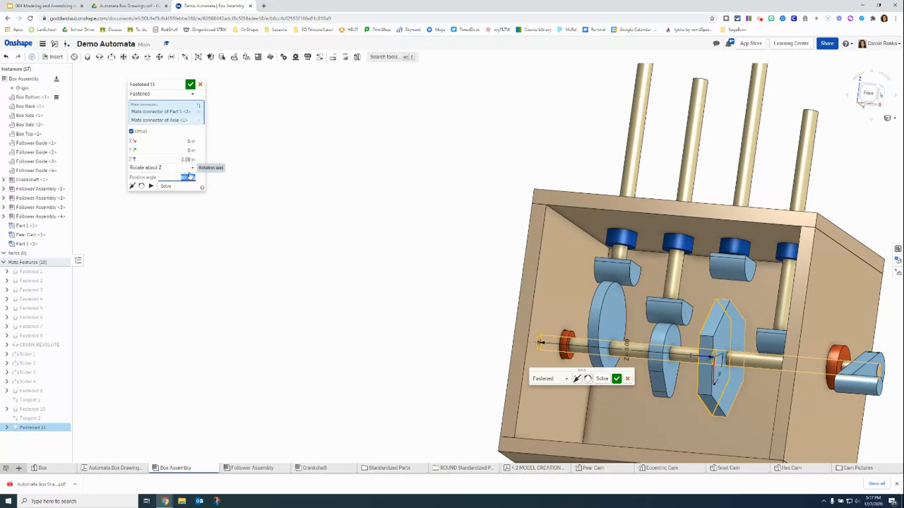
key(Return)
right_drag(439, 182, 418, 186)
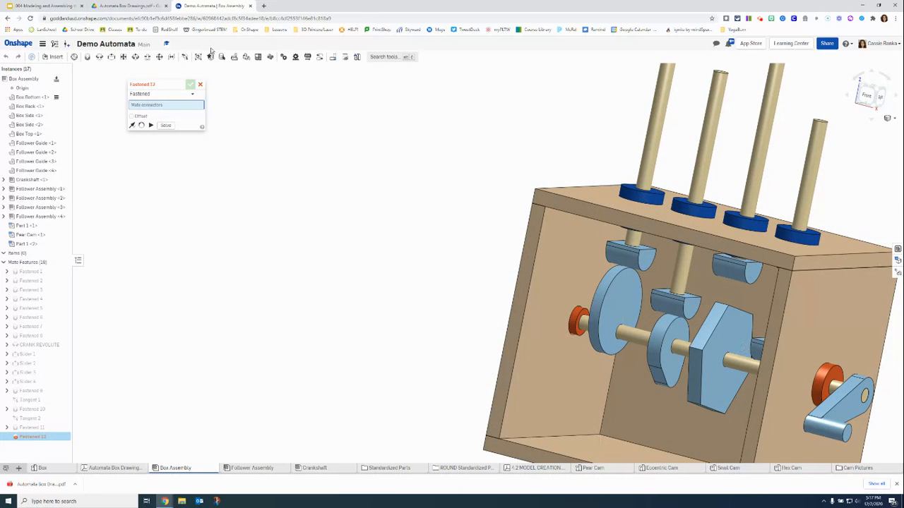
click(200, 84)
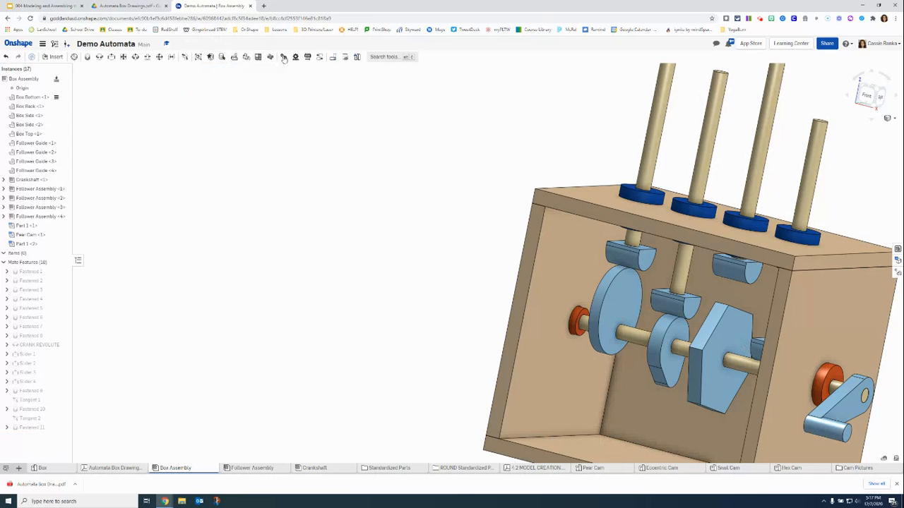
Add a Tangent mate between the edge of the third follower's roller and the sloping outer face of the hex cam.
middle_drag(371, 147, 128, 101)
click(185, 57)
click(506, 235)
scroll(481, 267, up, 2)
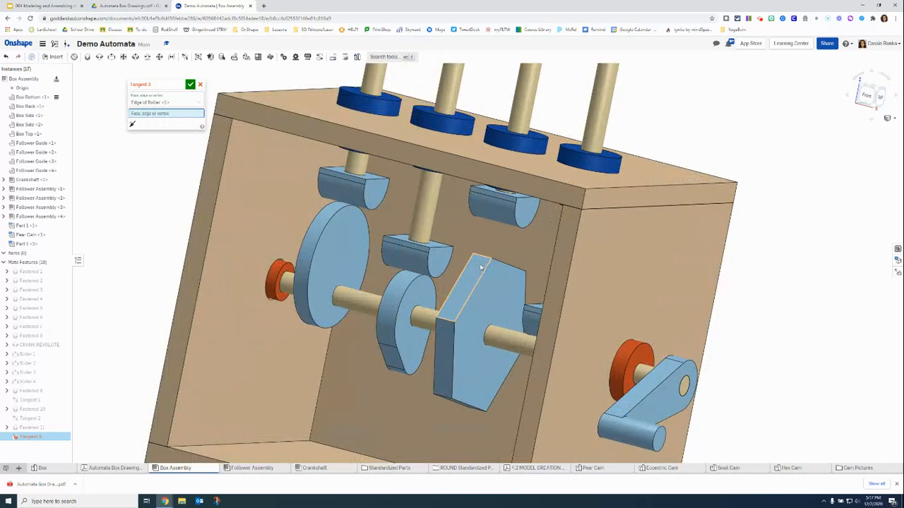
click(481, 267)
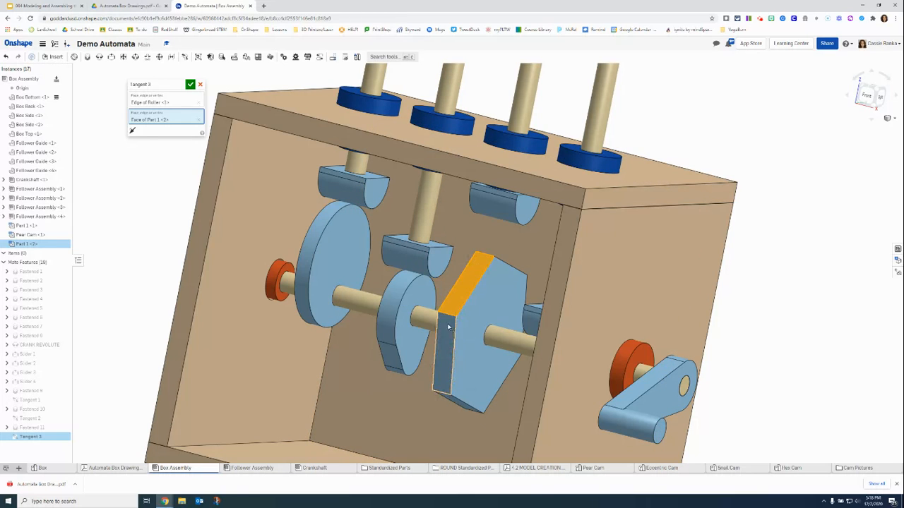
click(189, 86)
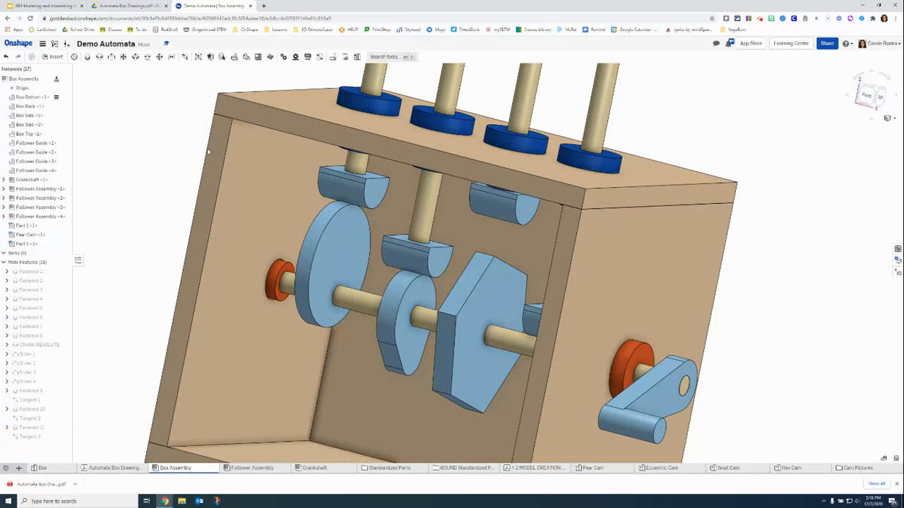
Turn the crank by hand to check how the third follower rides on the hex cam.
drag(631, 413, 807, 326)
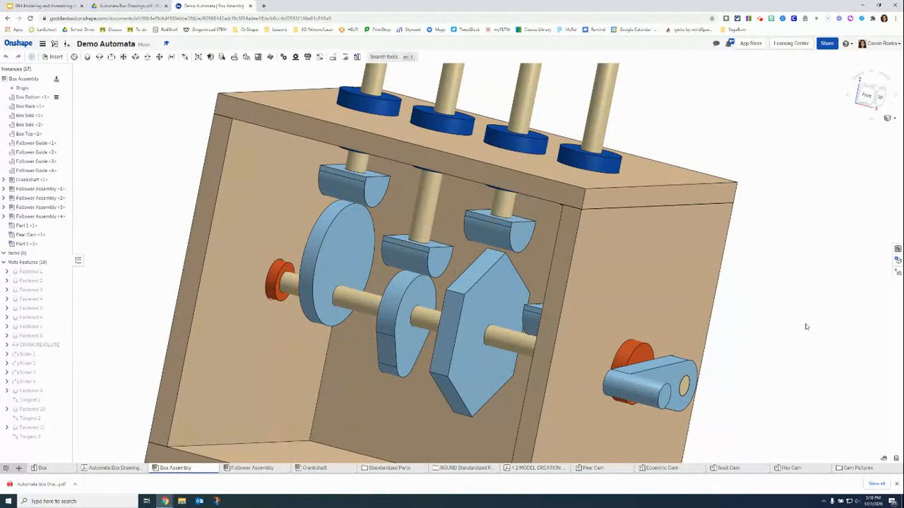
right_drag(776, 296, 816, 276)
key(shift+1)
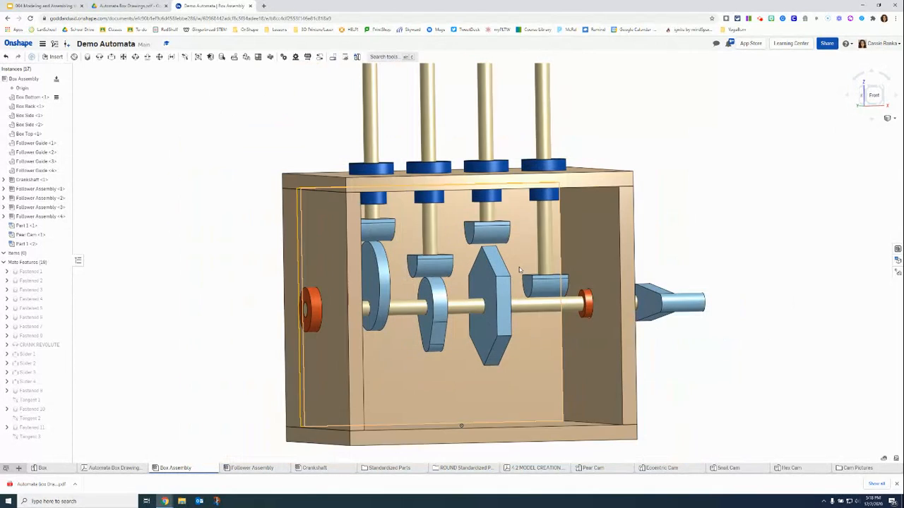
Switch to the Hex Cam part studio in context and fillet the cam's six outer corner edges with a 0.01 in radius.
right_click(496, 259)
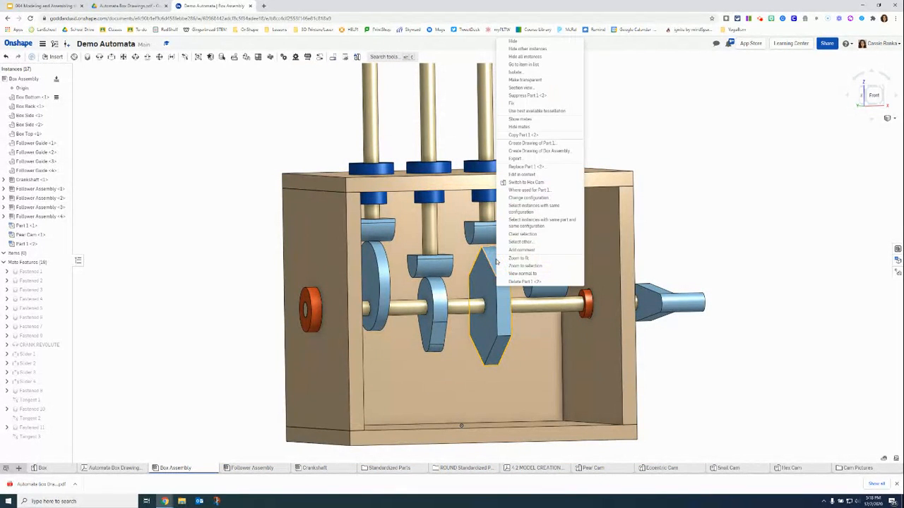
click(526, 181)
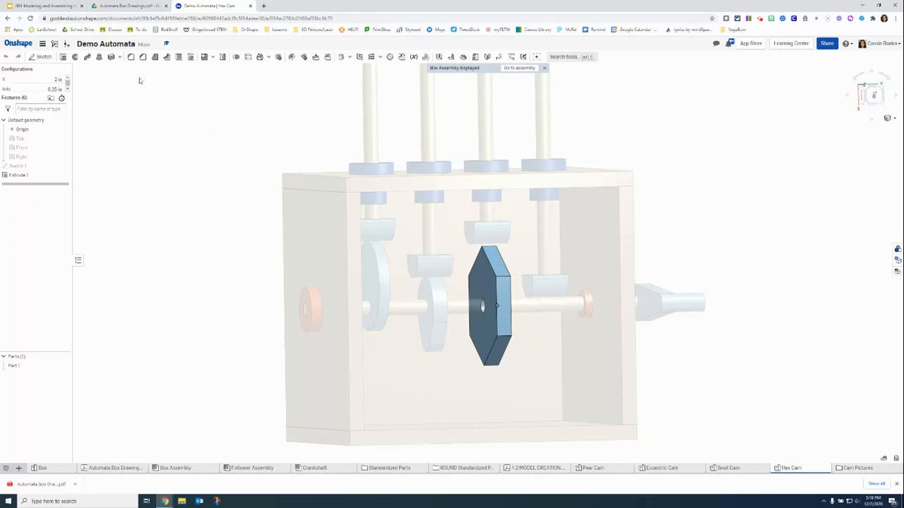
click(132, 57)
click(188, 126)
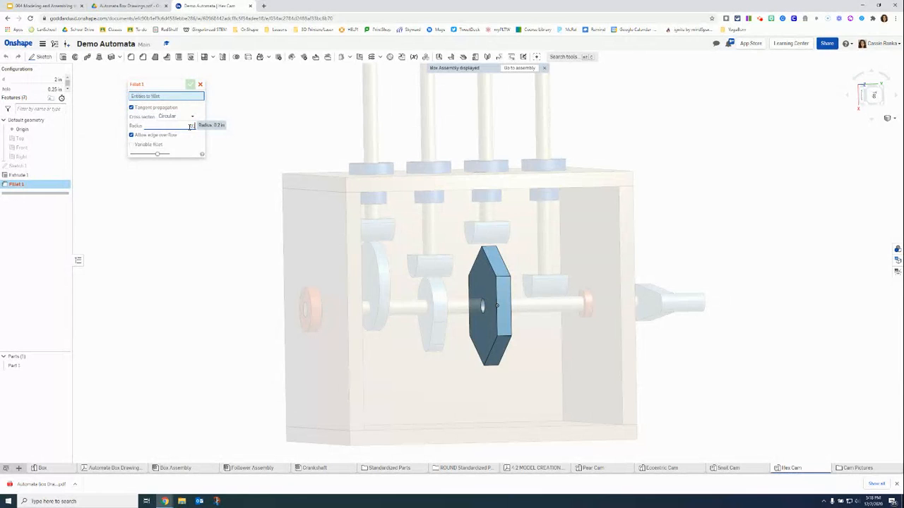
click(502, 281)
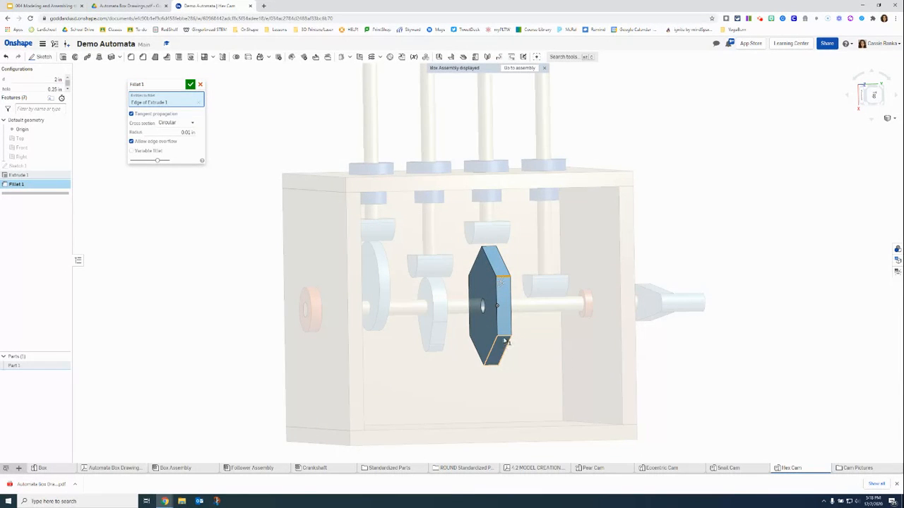
click(505, 339)
right_drag(541, 365, 513, 371)
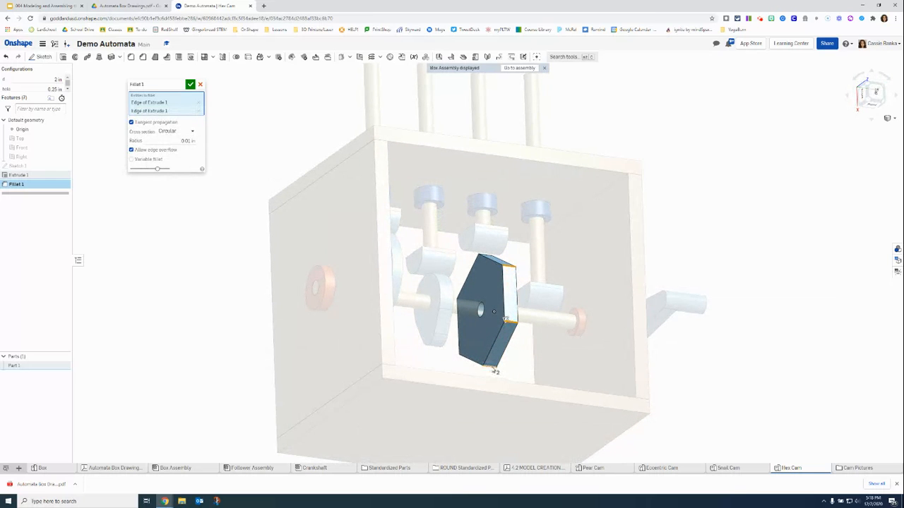
click(492, 368)
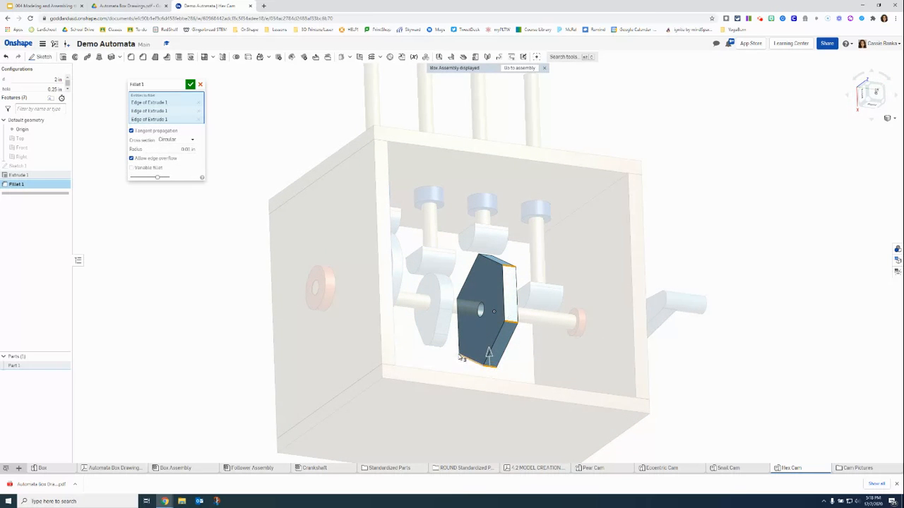
right_drag(452, 365, 577, 365)
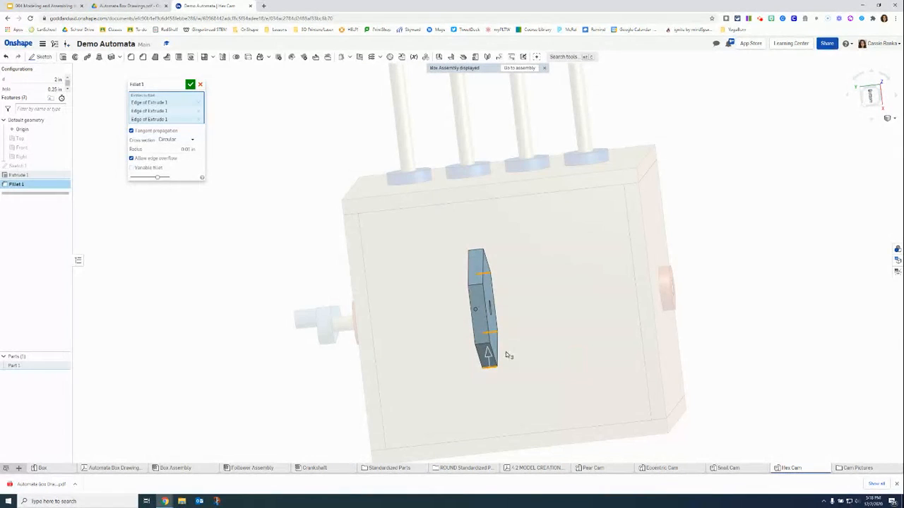
click(482, 346)
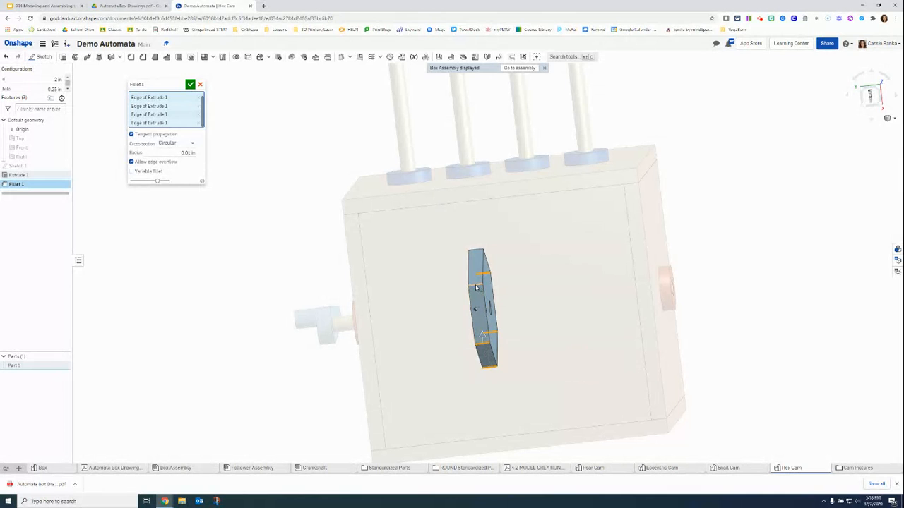
mouse_move(696, 262)
right_down()
mouse_move(718, 240)
mouse_move(686, 251)
right_up()
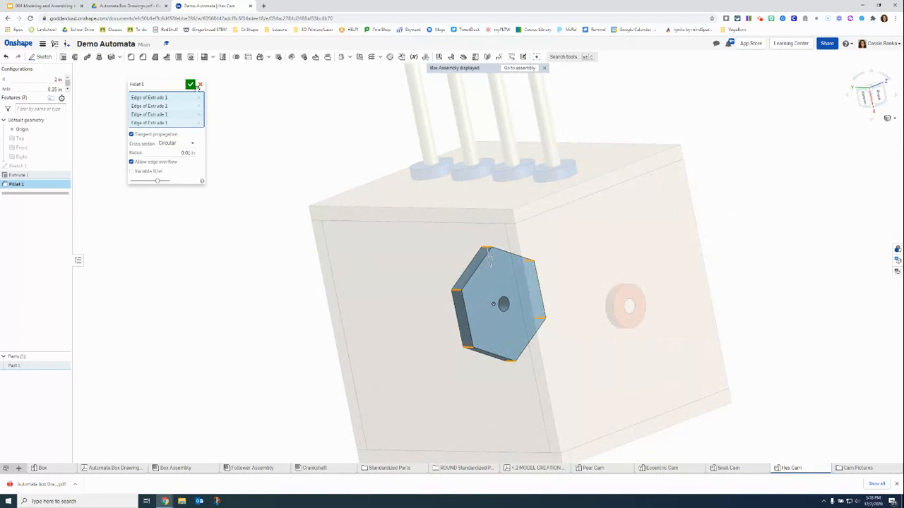
click(190, 84)
Return to the Box Assembly and animate the CRANK REVOLUTE mate from 0 to 720 deg in 150 steps with Loop playback.
right_drag(790, 235, 668, 262)
click(521, 67)
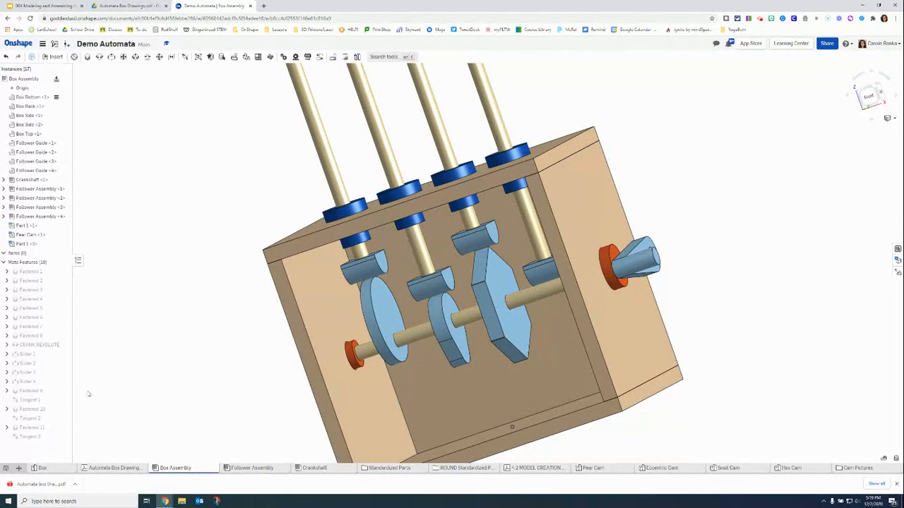
right_click(42, 344)
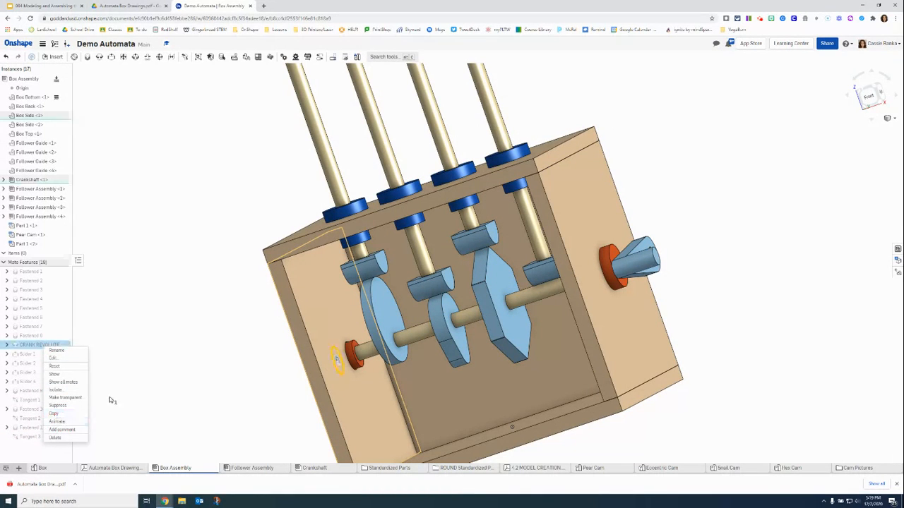
click(56, 421)
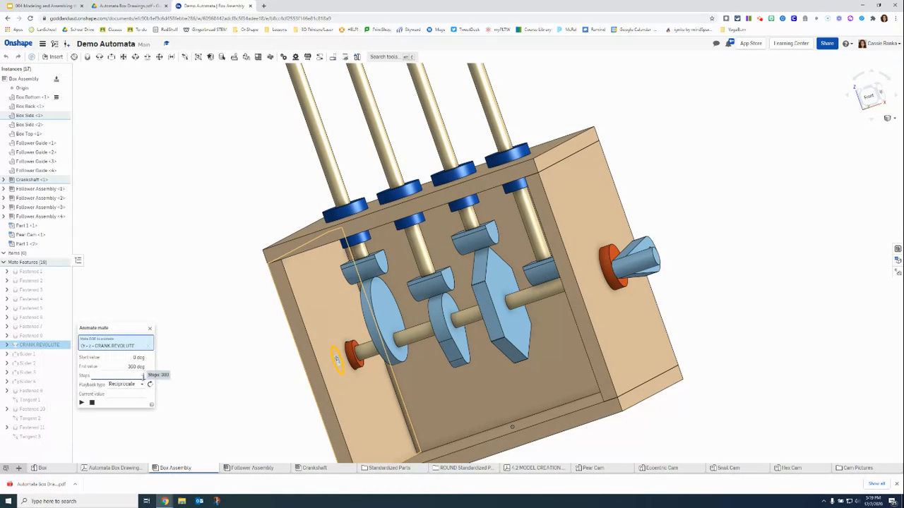
click(138, 364)
right_click(129, 388)
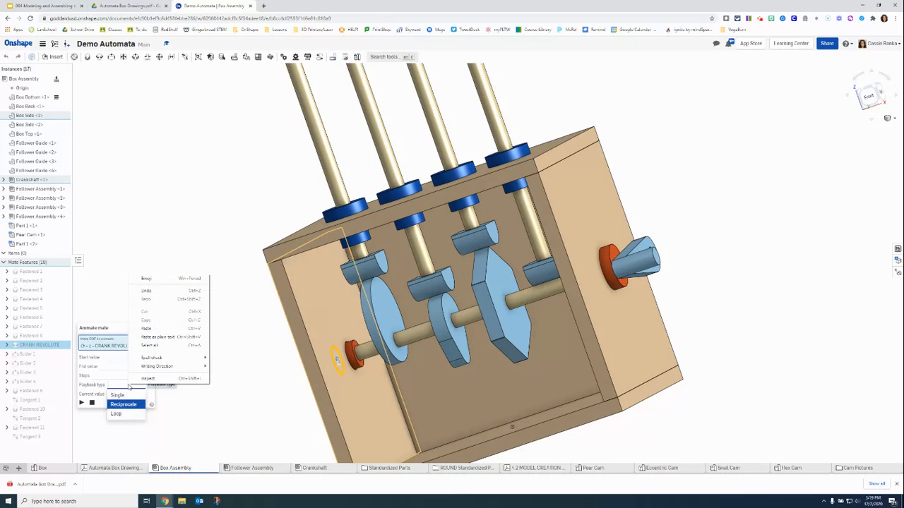
click(117, 414)
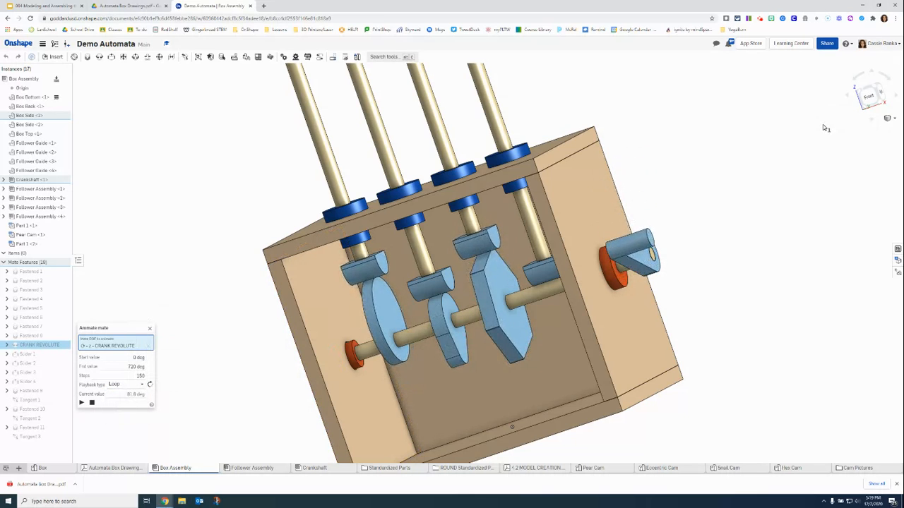
Examine the running cams and followers from several angles and distances during the crank animation.
right_drag(798, 84, 751, 198)
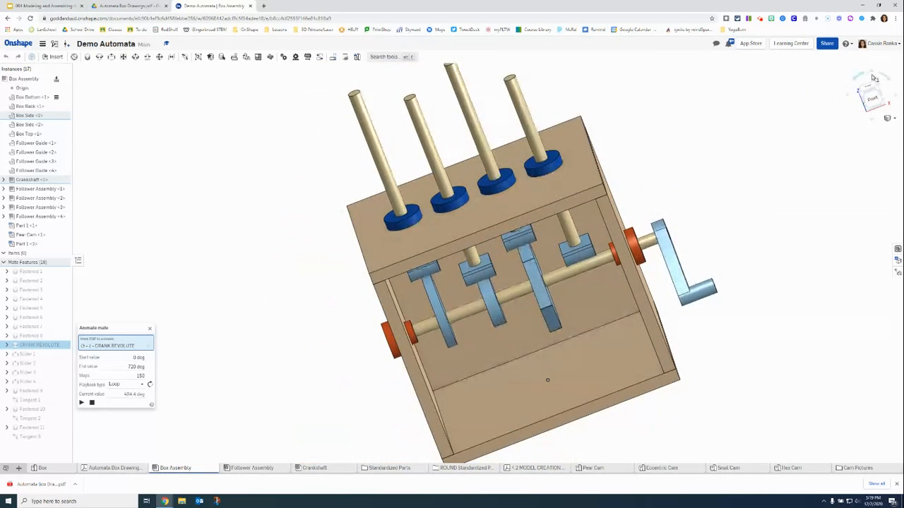
click(873, 78)
click(887, 77)
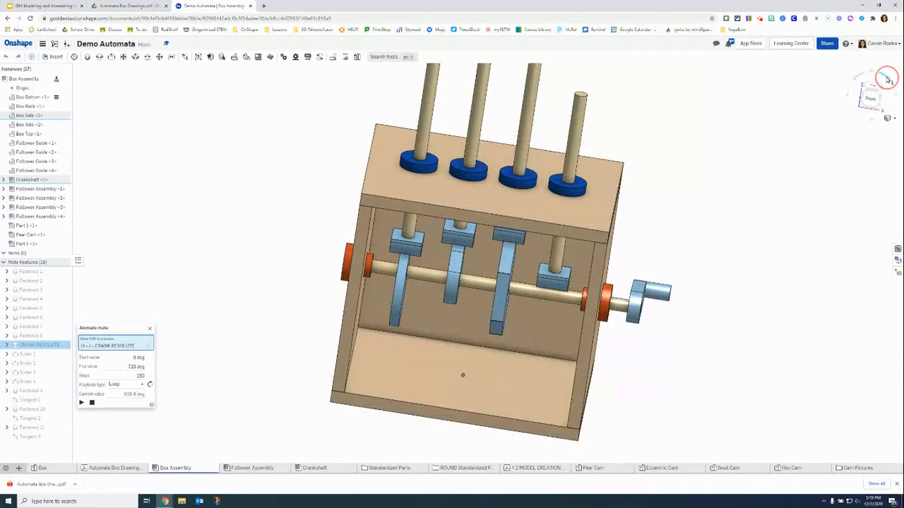
right_drag(769, 155, 725, 162)
scroll(724, 161, up, 4)
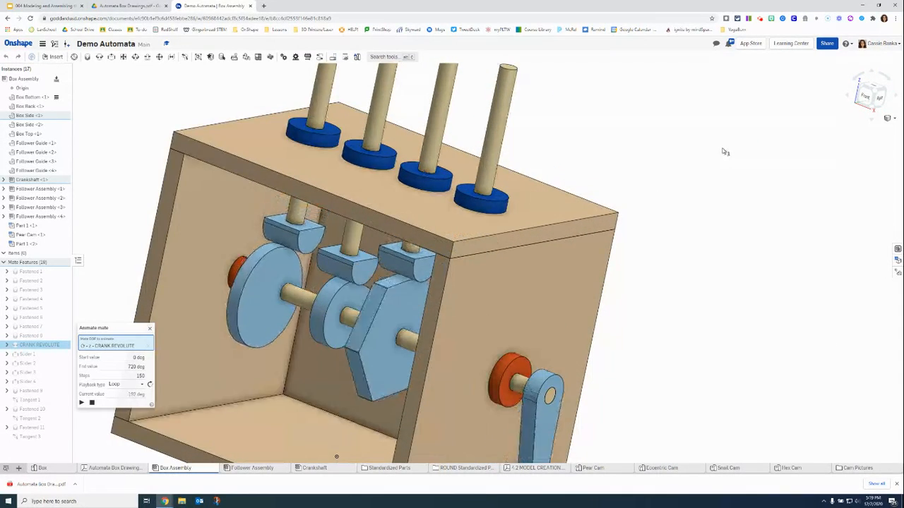
scroll(720, 151, down, 5)
scroll(709, 169, up, 2)
scroll(712, 162, down, 5)
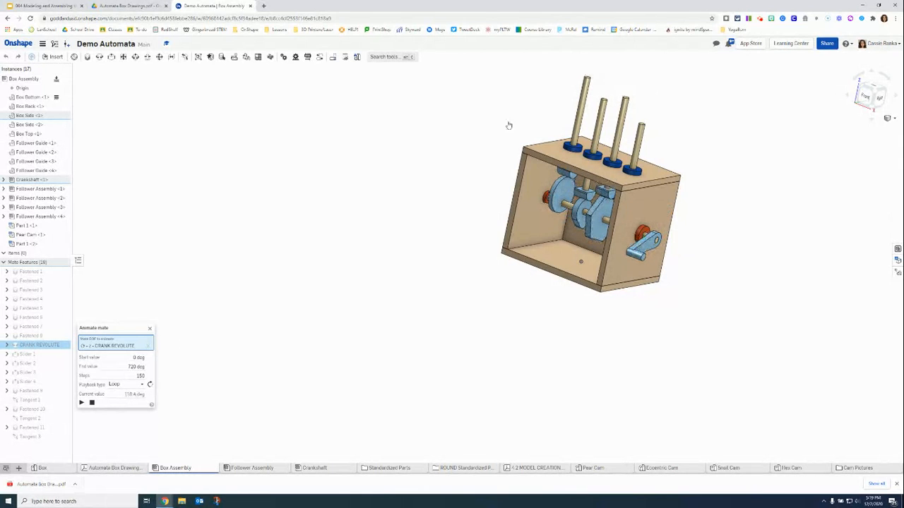
click(760, 19)
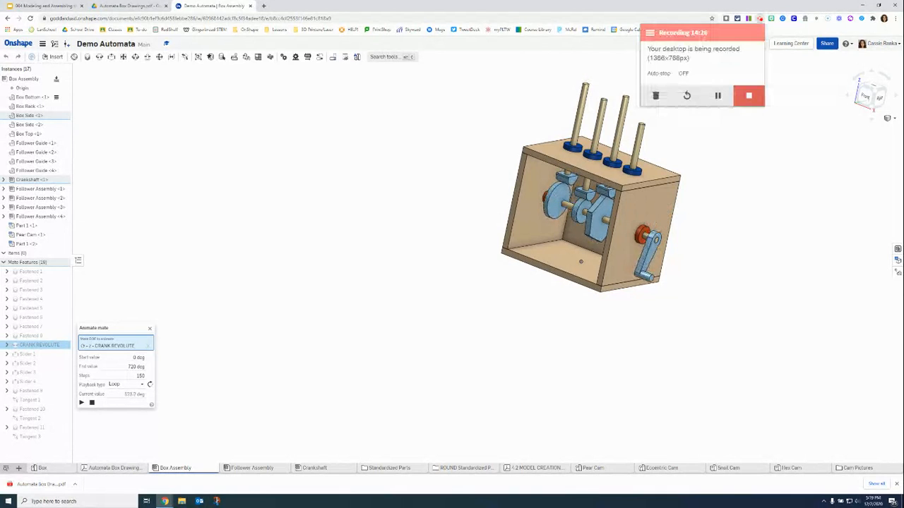